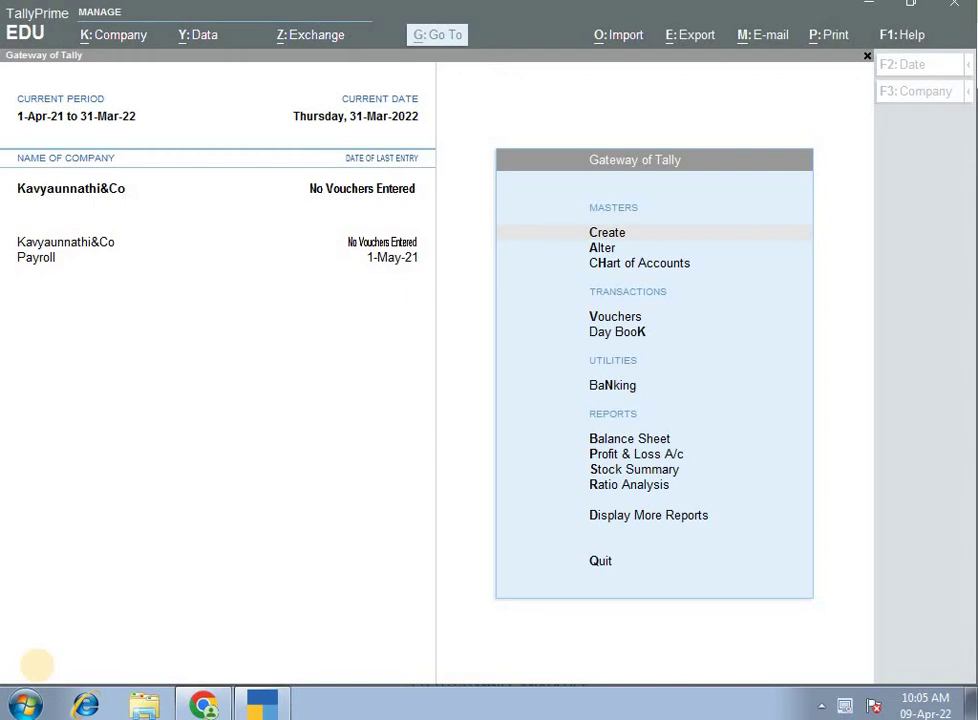
Activate the TallyPrime window showing the Gateway of Tally.
left_click(270, 508)
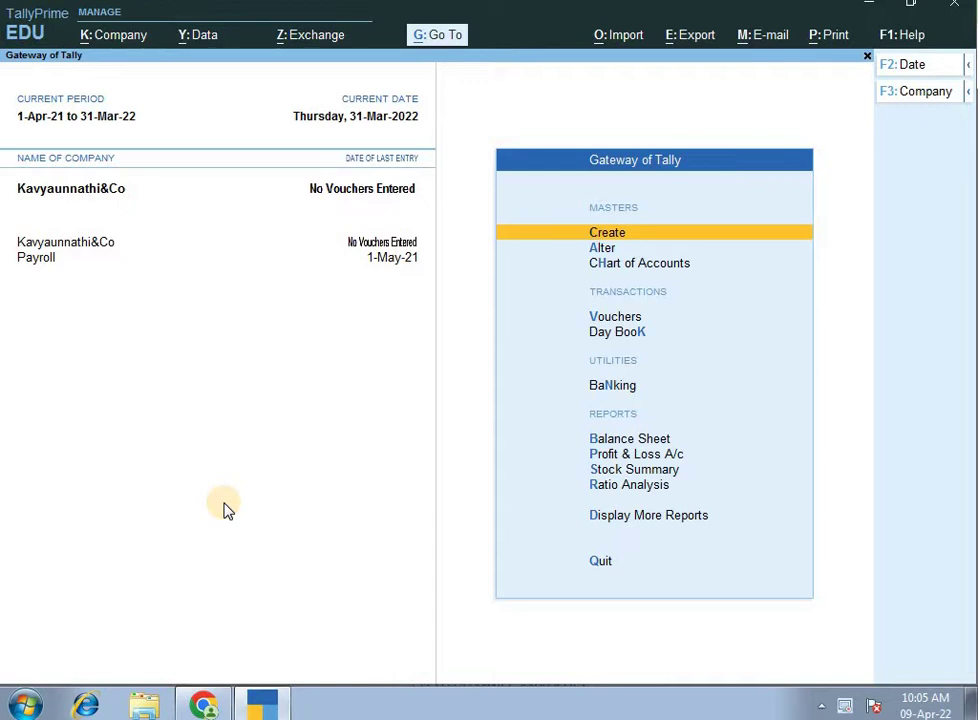
Start a new Employee master from the Create list of masters.
key("Return")
key("Down")
key("Down")
key("Down")
key("Down")
key("Down")
key("Down")
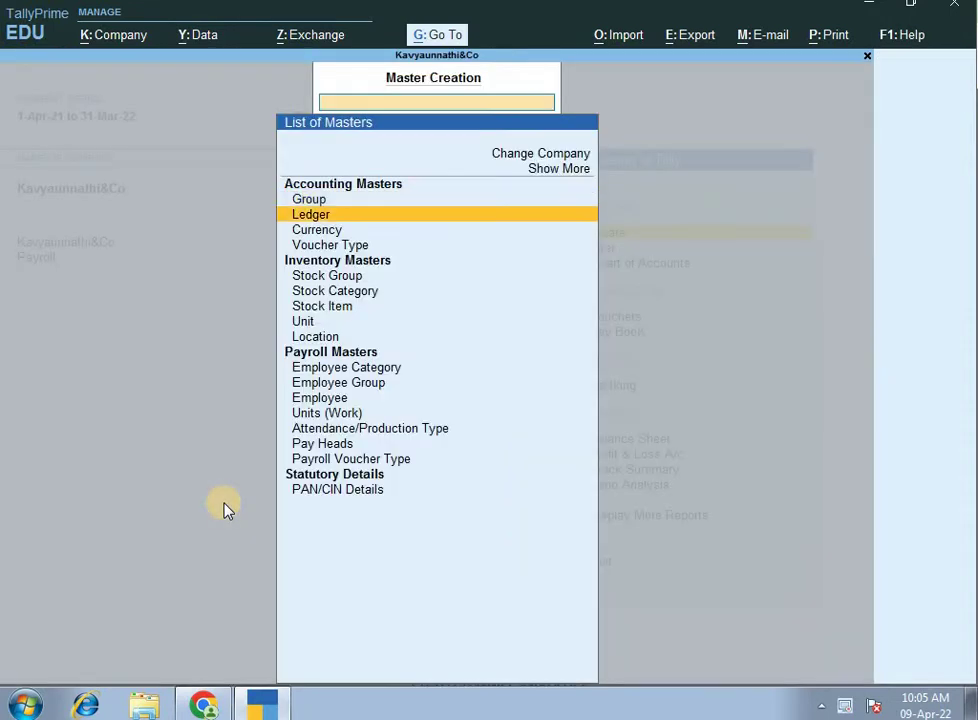
key("Down")
key("Down")
key("Down")
key("Down")
key("Down")
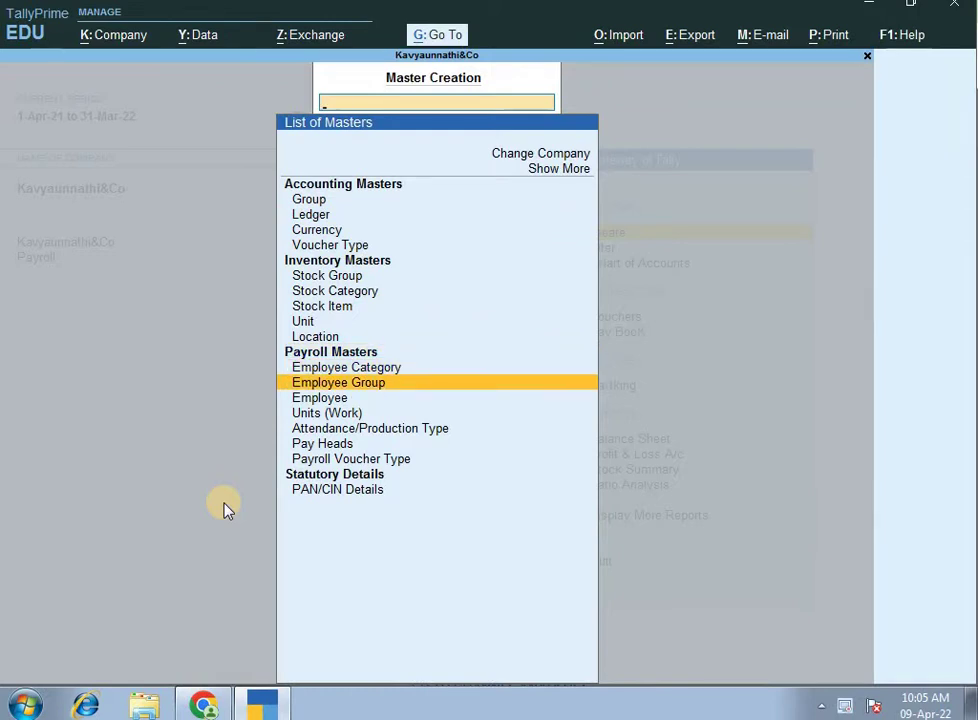
key("Down")
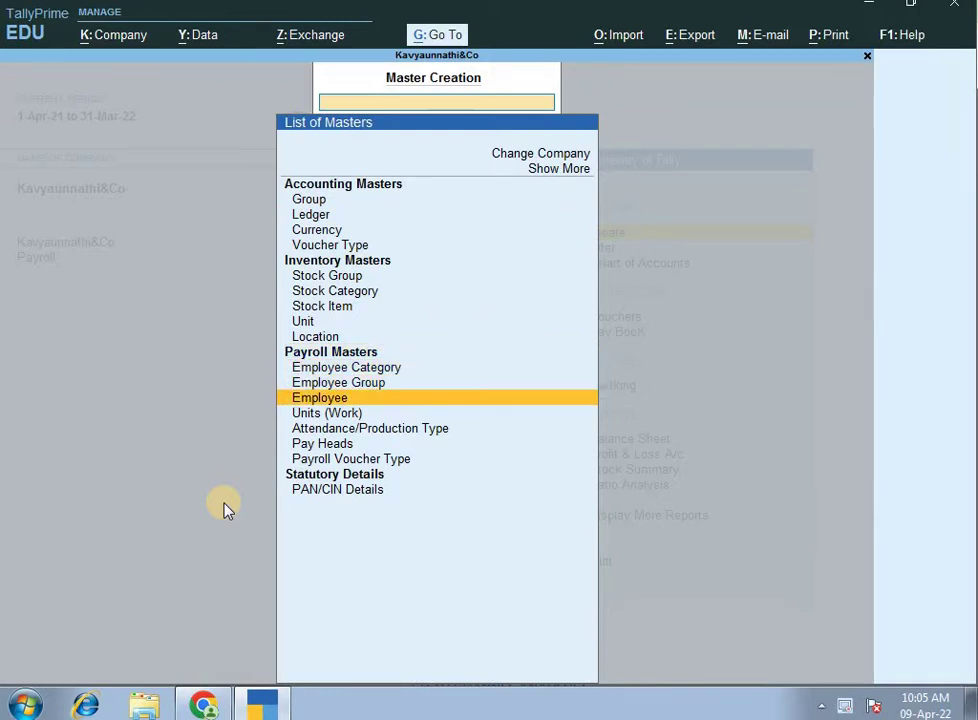
key("Return")
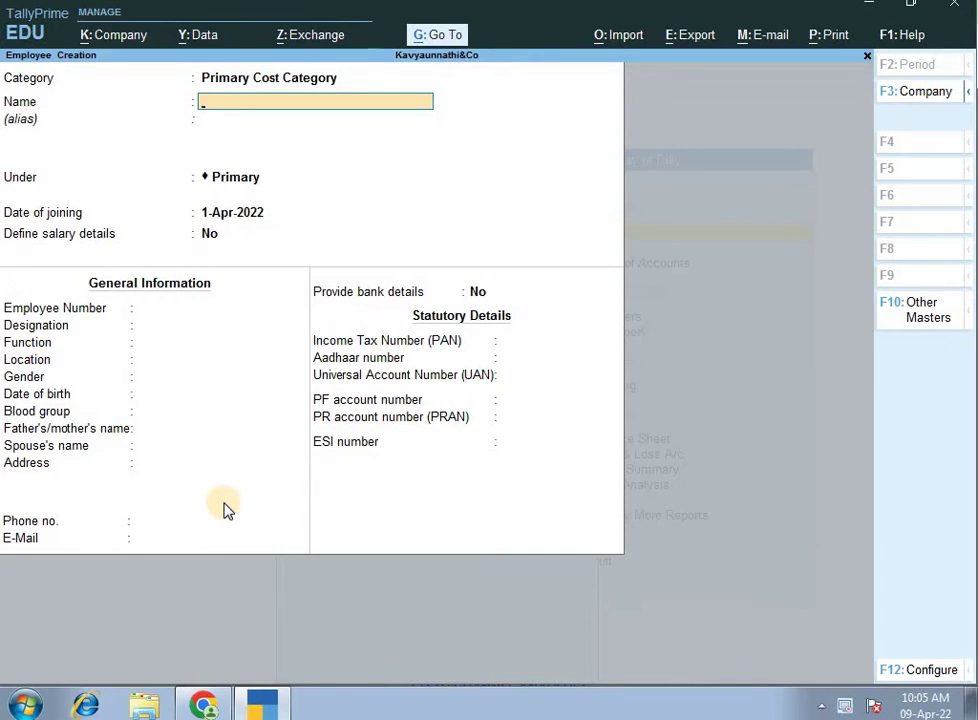
Set category Admin, enter the employee's name, group Main Admin, joining date 1-Apr-2022.
key("shift+Tab")
type("A")
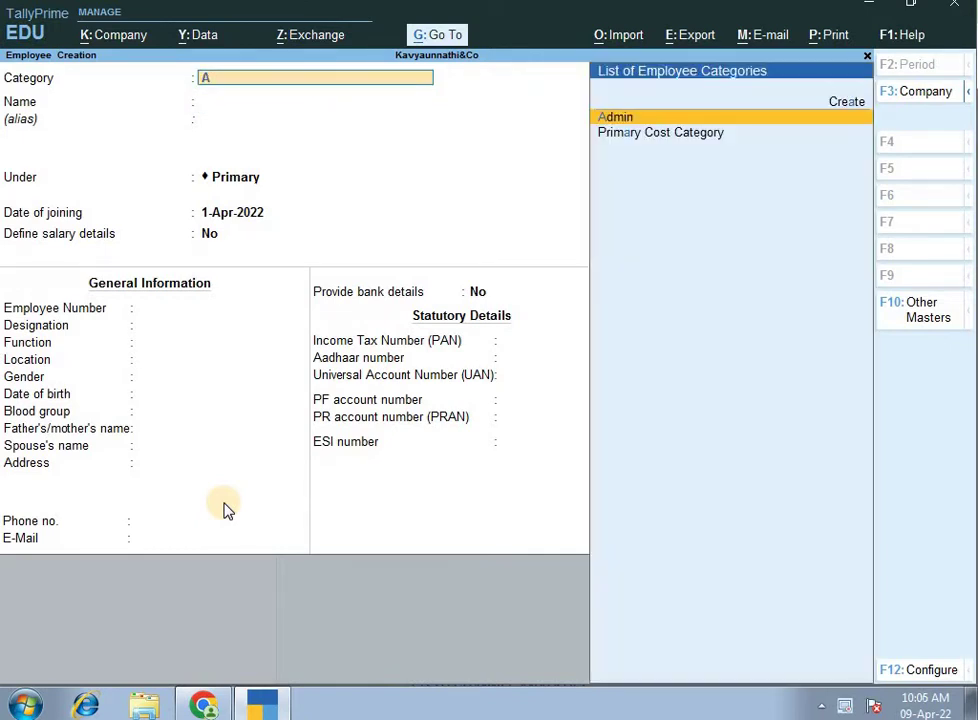
key("Return")
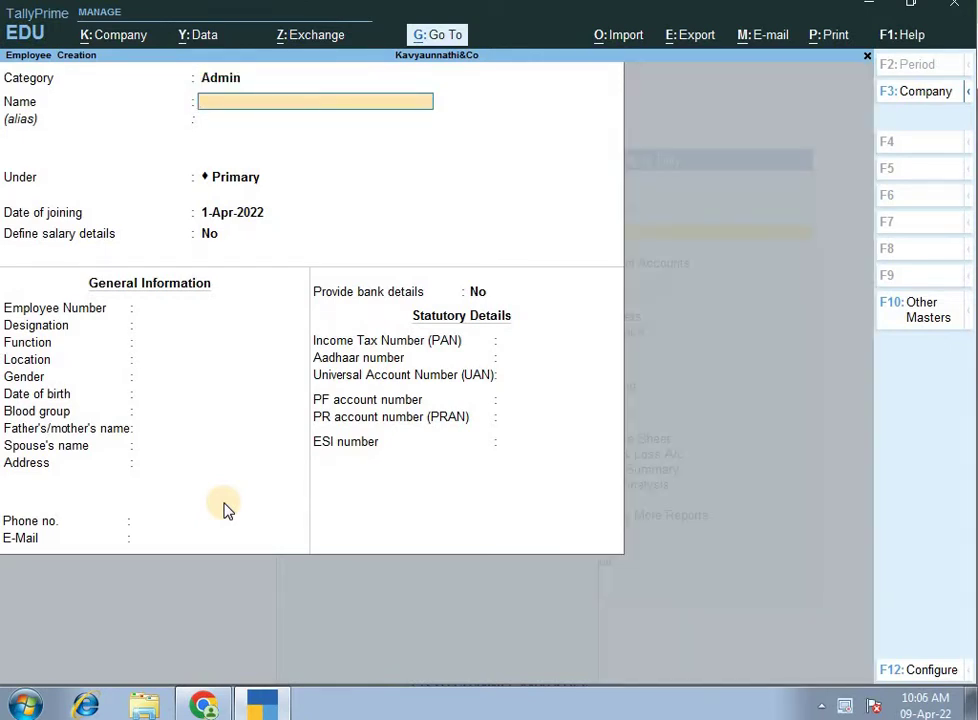
type("Vinutha")
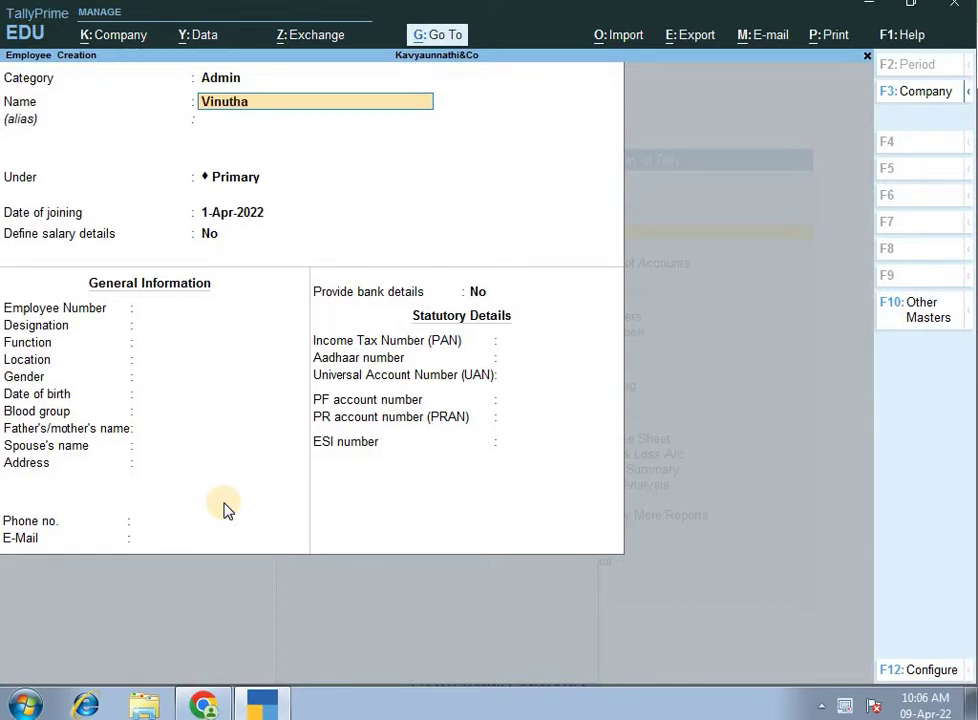
key("Return")
key("Return")
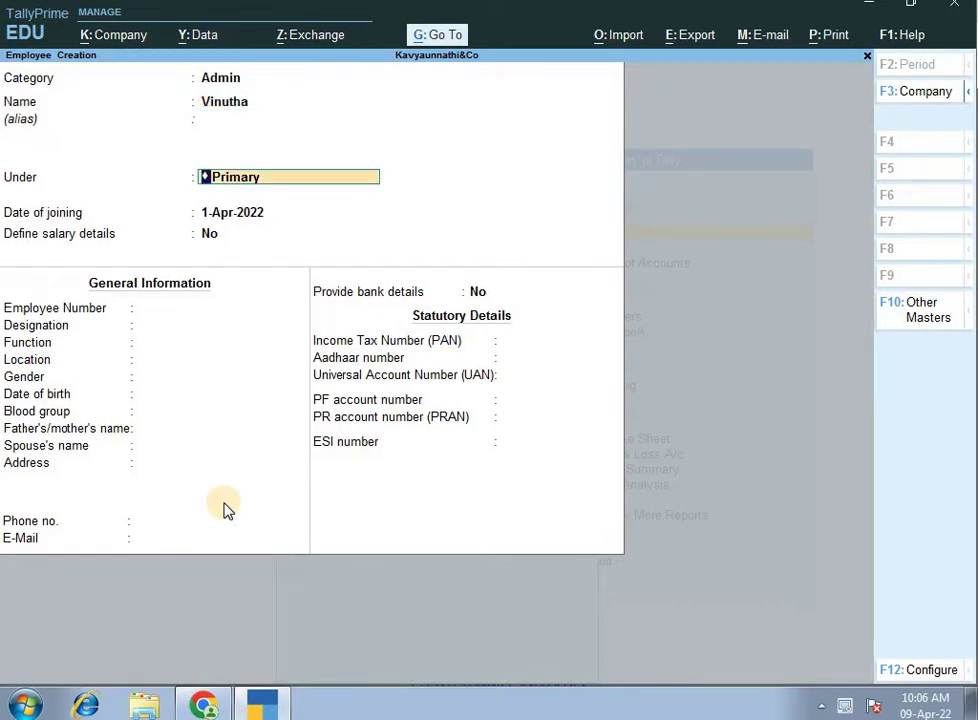
type("Ma")
key("Return")
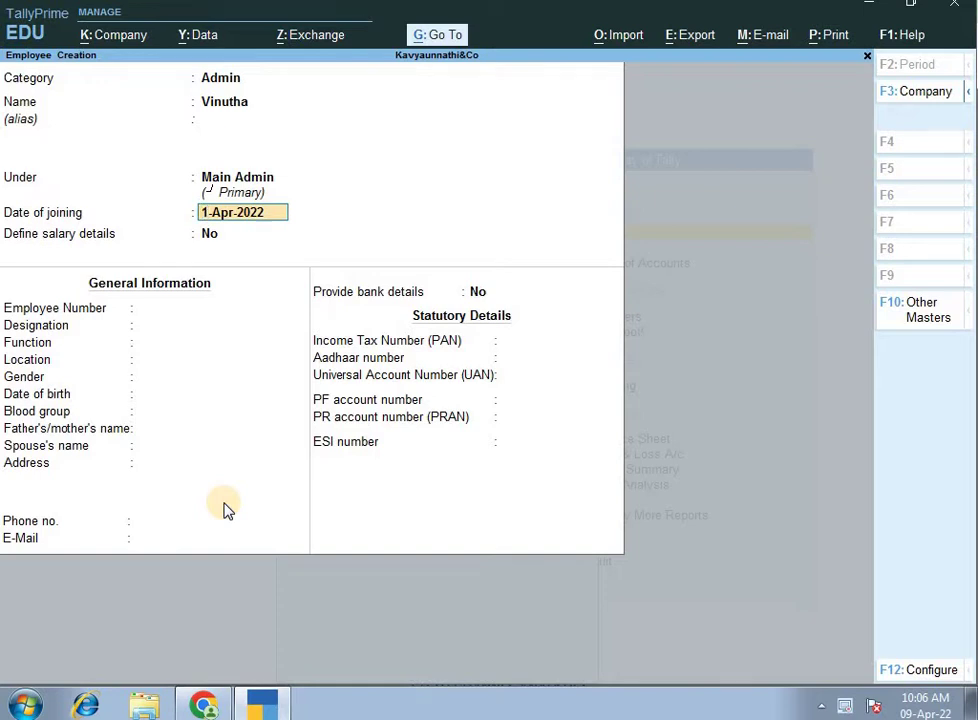
key("Return")
key("Return")
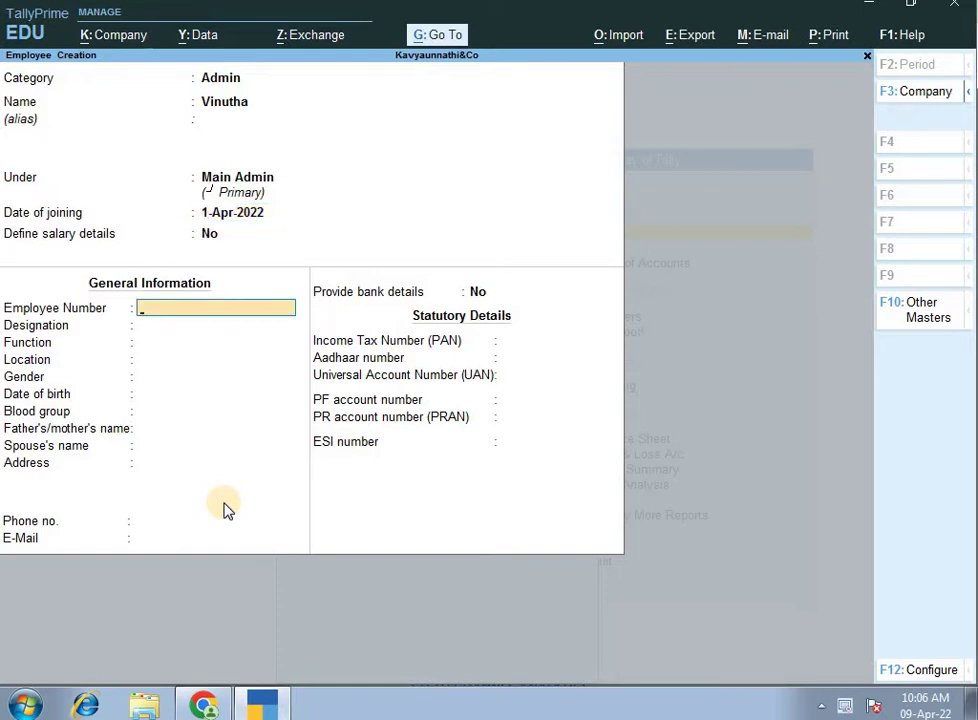
Enter employee number EMI102, designation and function Admin, location Jayanagar, gender Female.
type("EM")
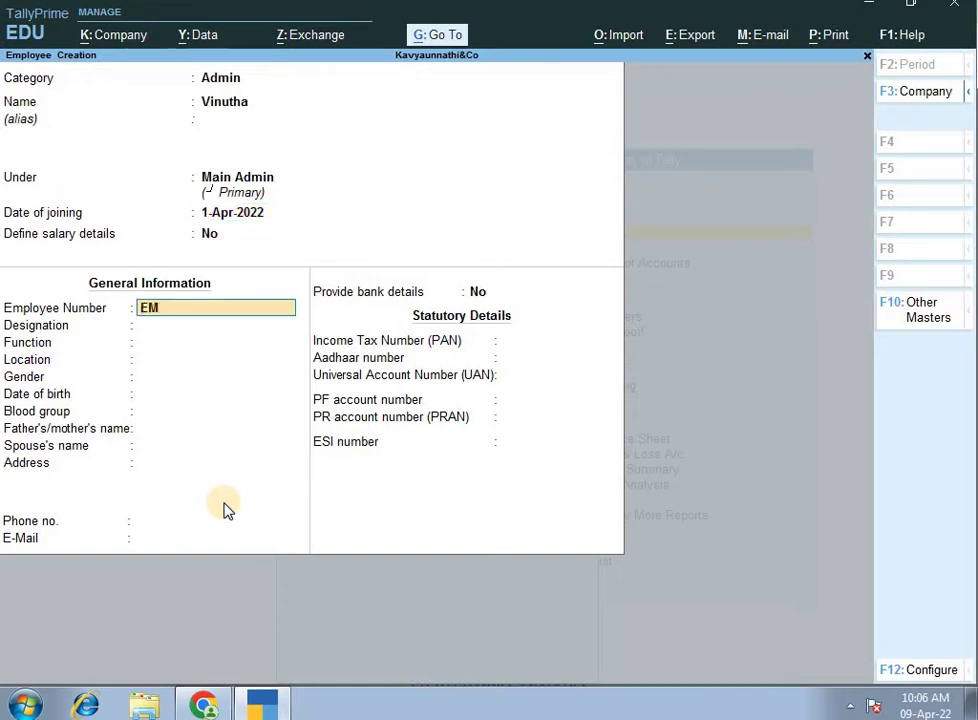
type("I102")
key("Return")
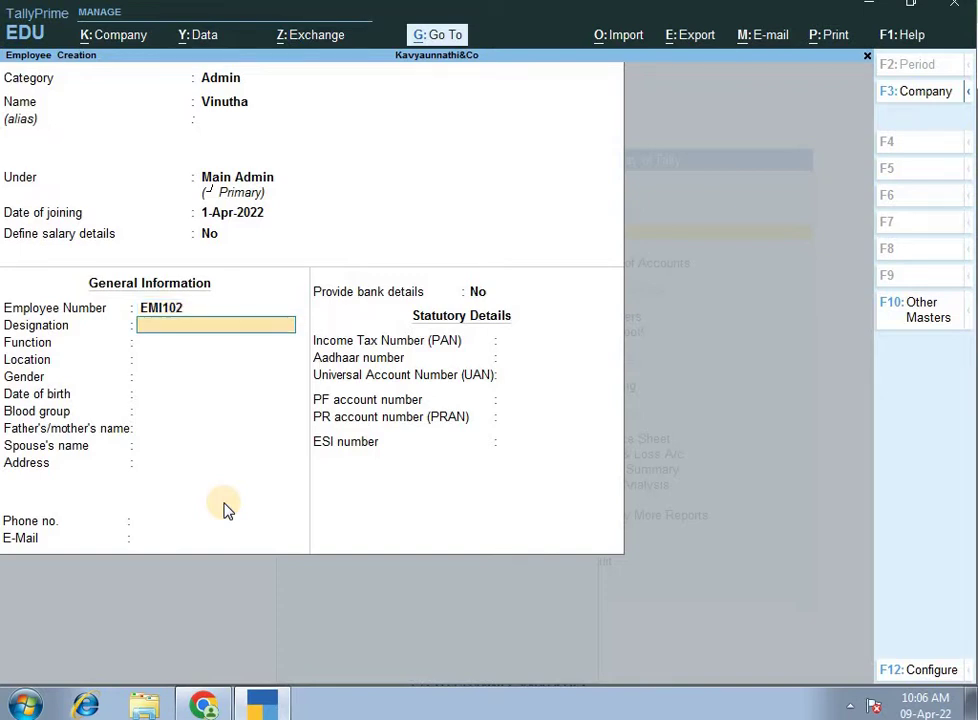
type("Admin")
key("Return")
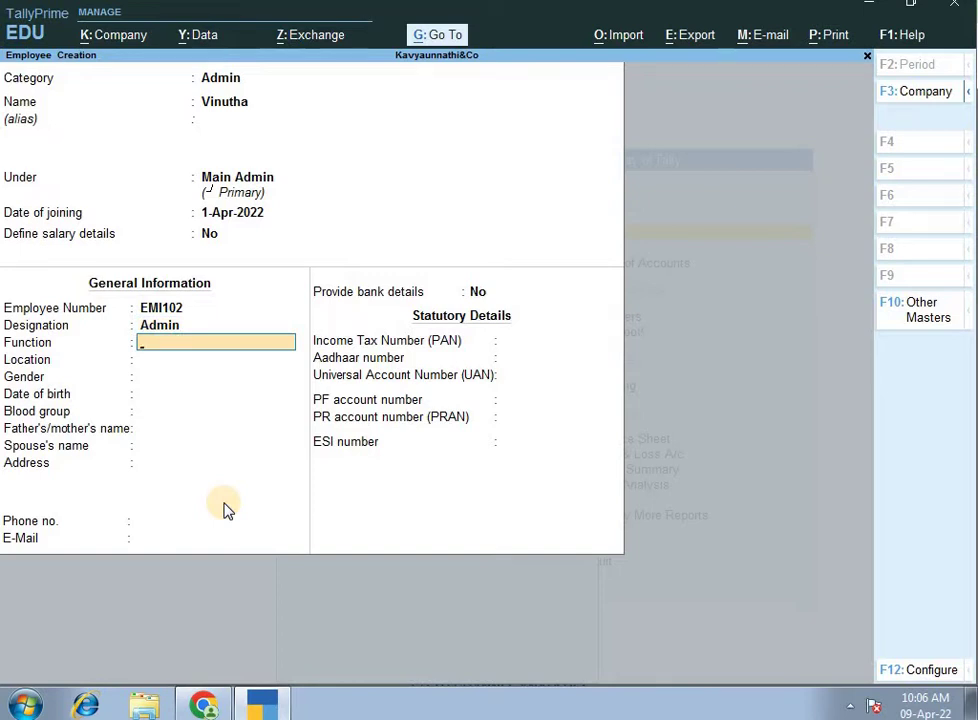
type("Admin")
key("Return")
type("Jayanagar")
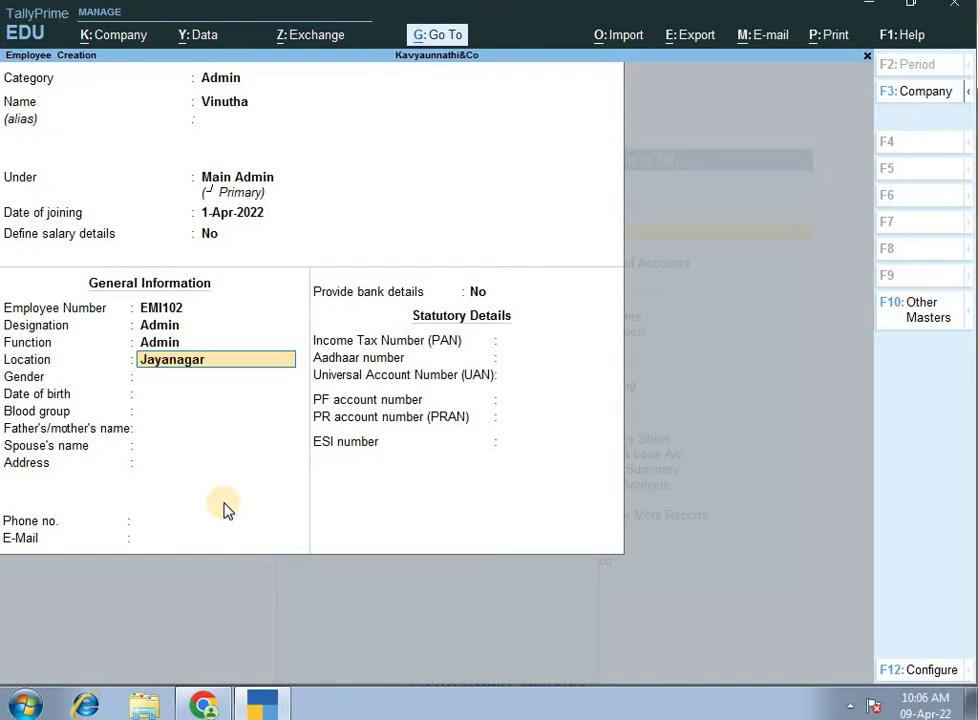
key("Return")
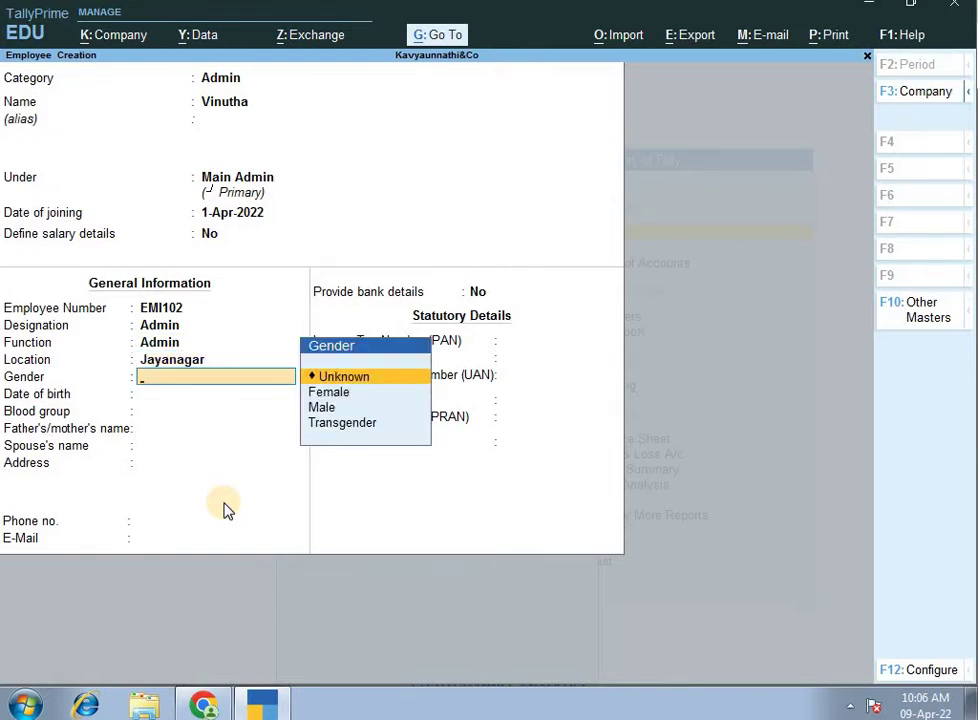
key("Down")
key("Return")
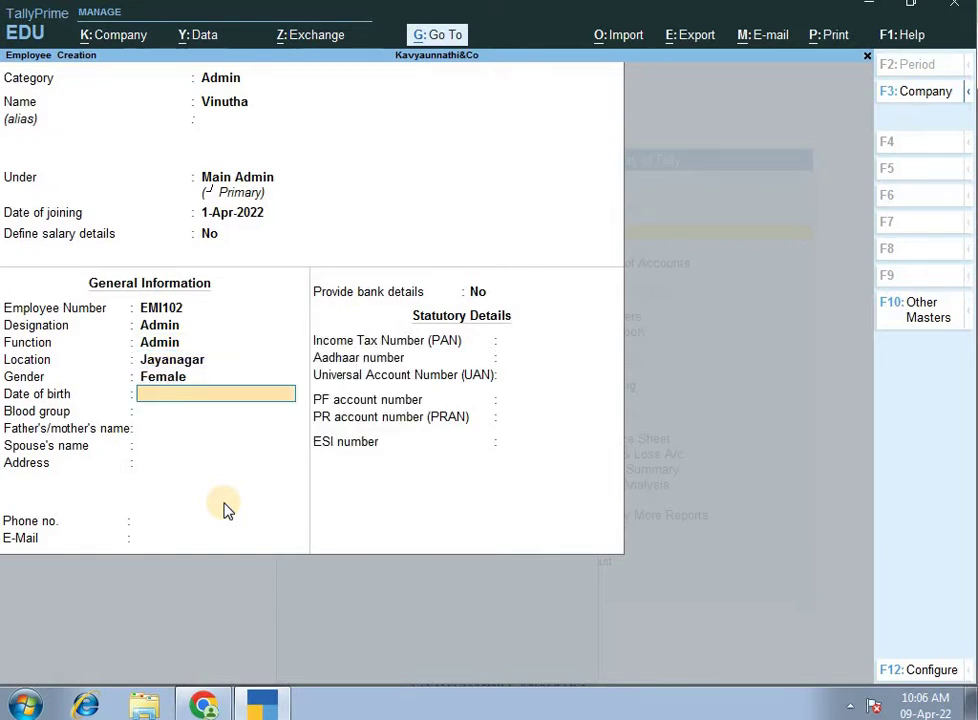
Leave date of birth blank, set blood group A1 Positive, and enter parent's and spouse's names.
key("Return")
key("Down")
key("Down")
key("Down")
key("Down")
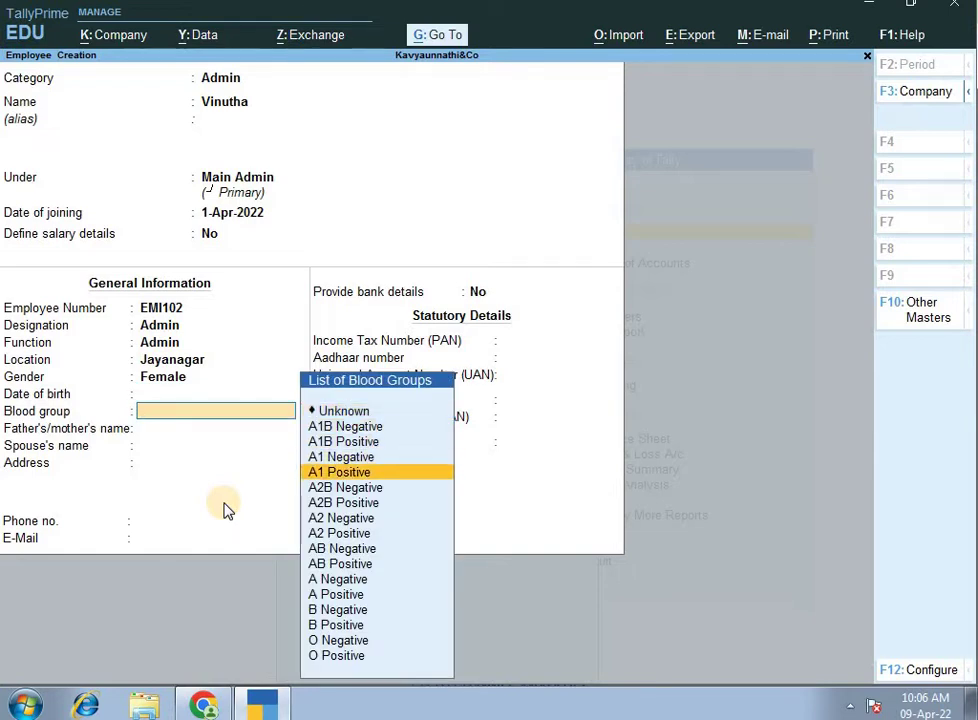
key("Return")
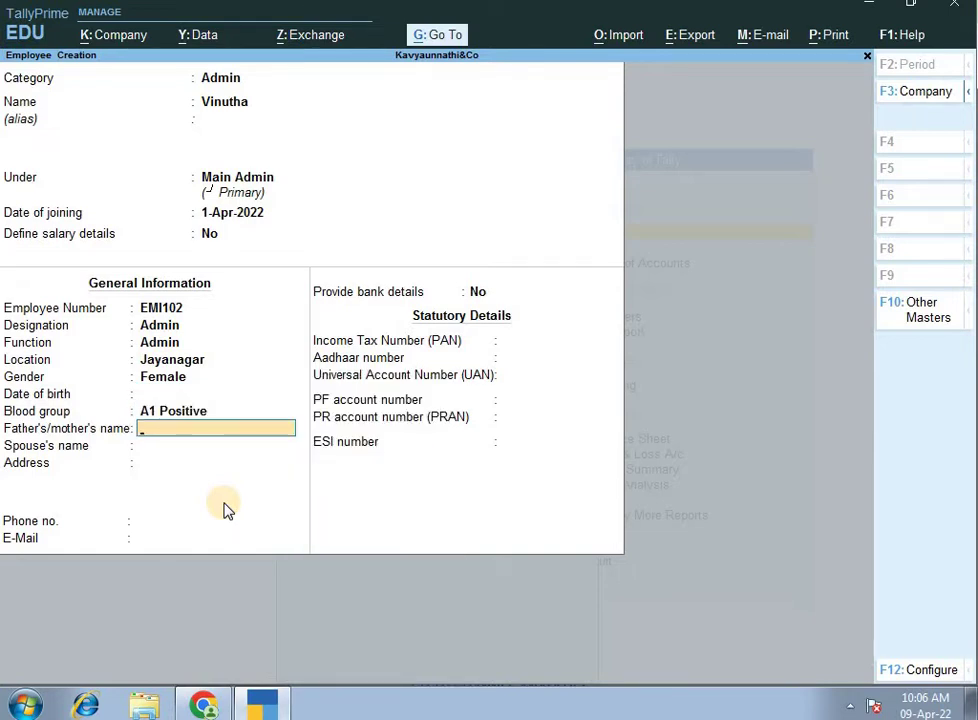
type("Krishan")
key("Return")
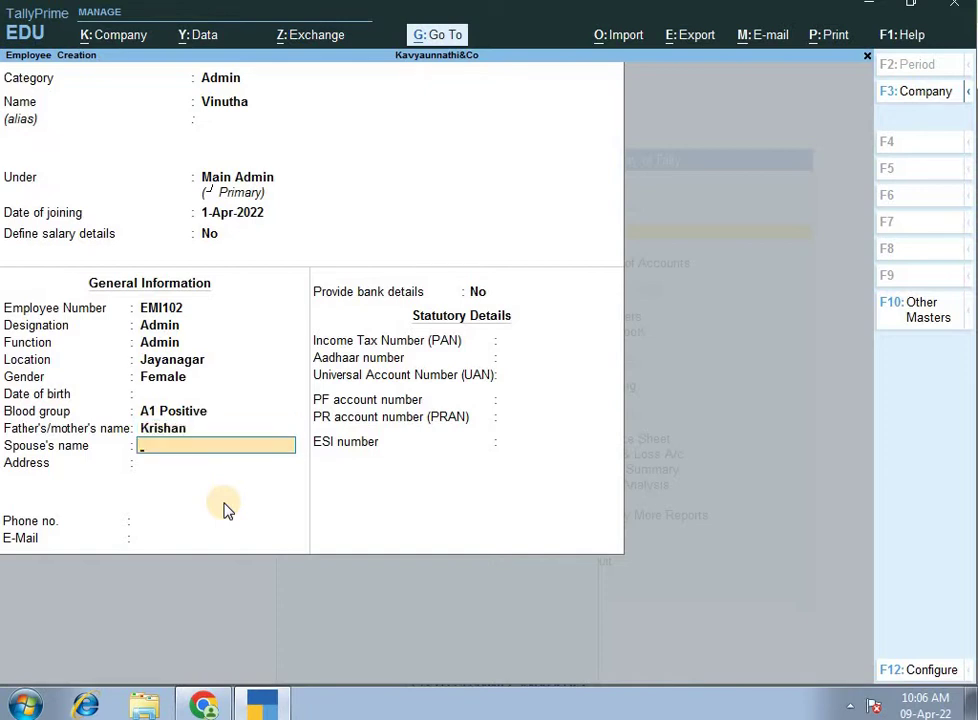
type("Naveen")
key("Return")
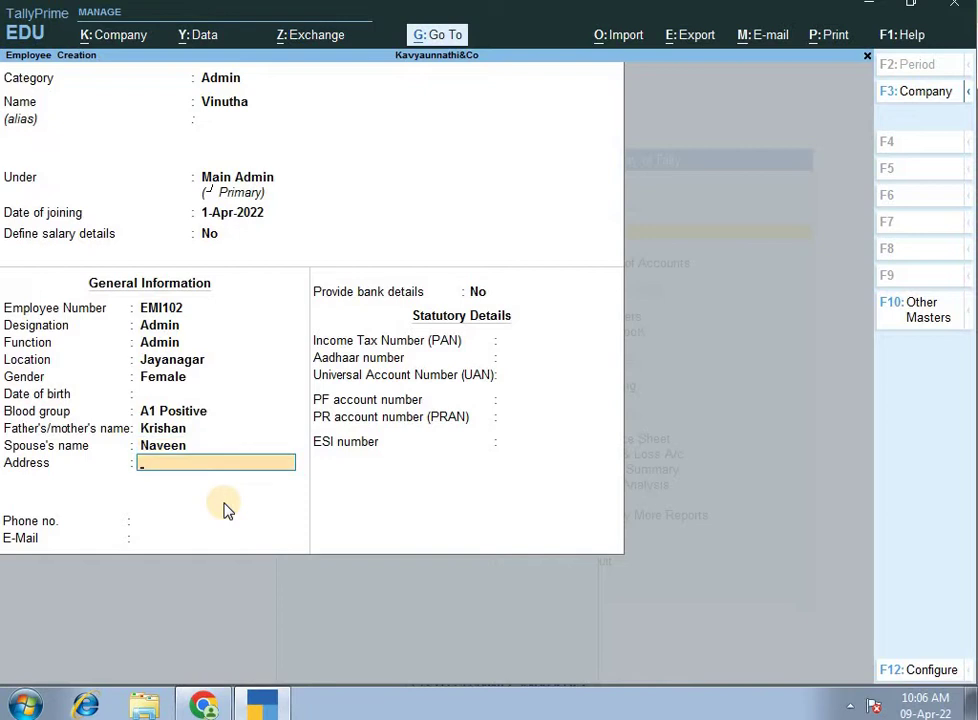
Enter the employee's two-line address, phone number and e-mail address.
type("Jayanagara 4th Block")
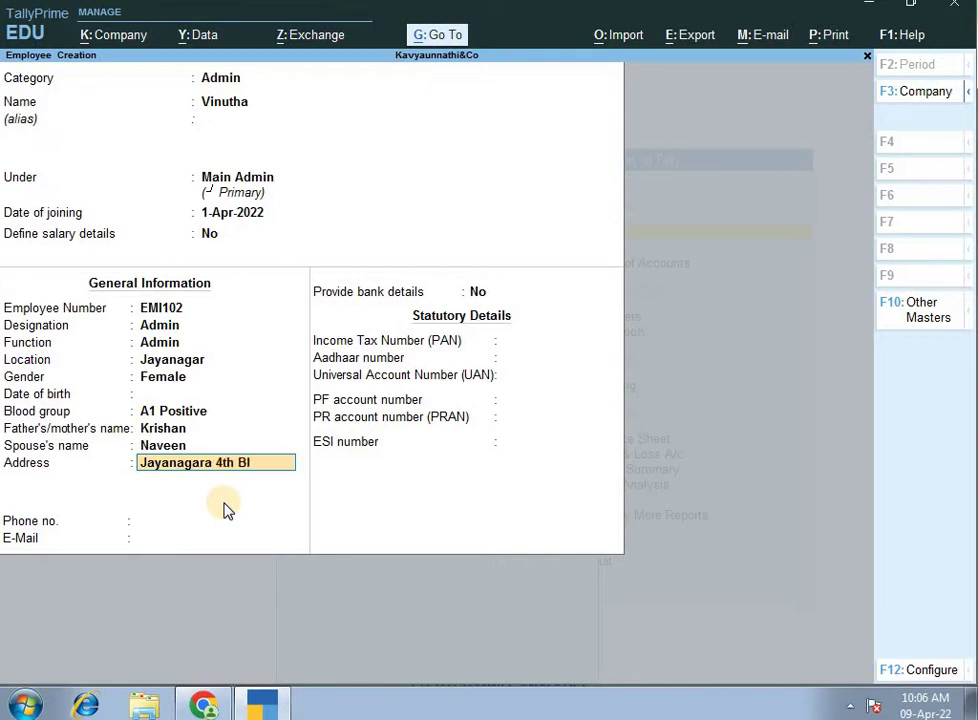
key("Return")
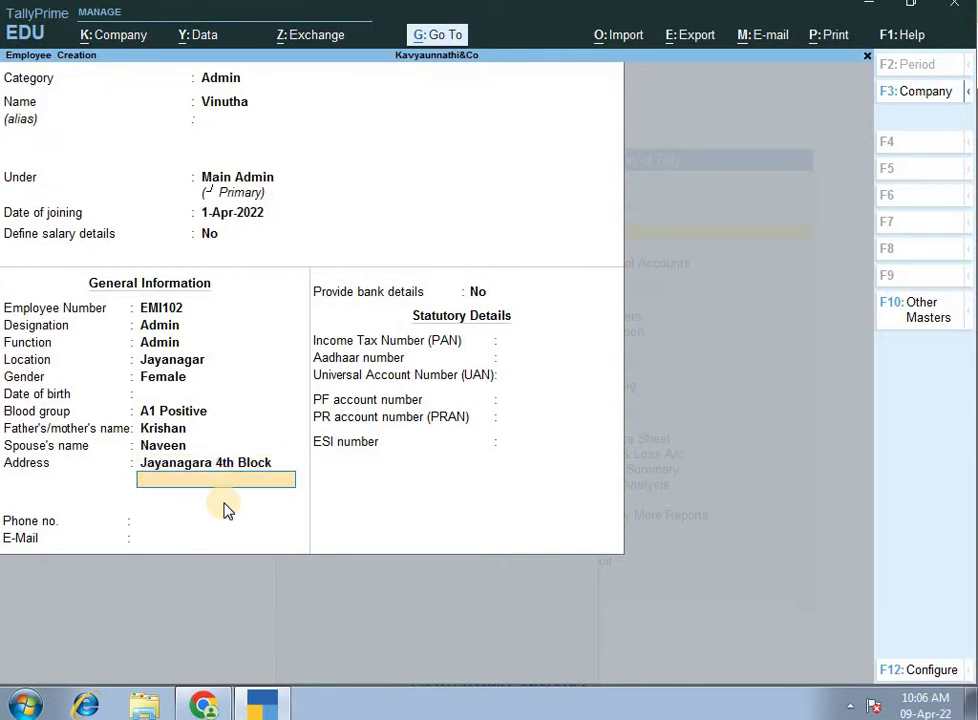
type("Bangalore")
key("Return")
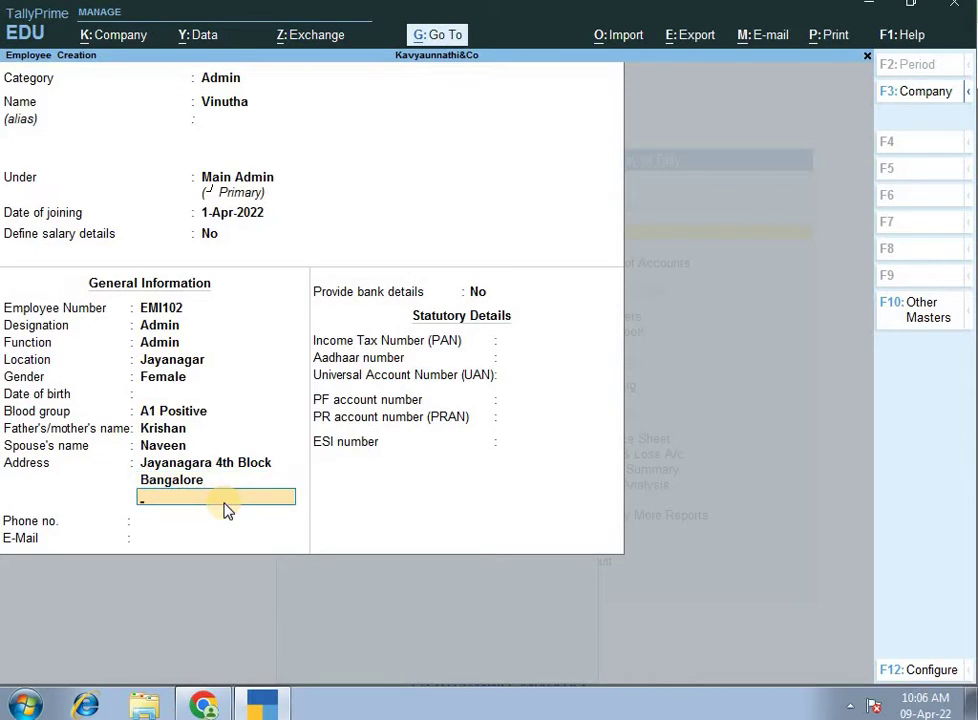
key("Return")
type("465465456")
key("Return")
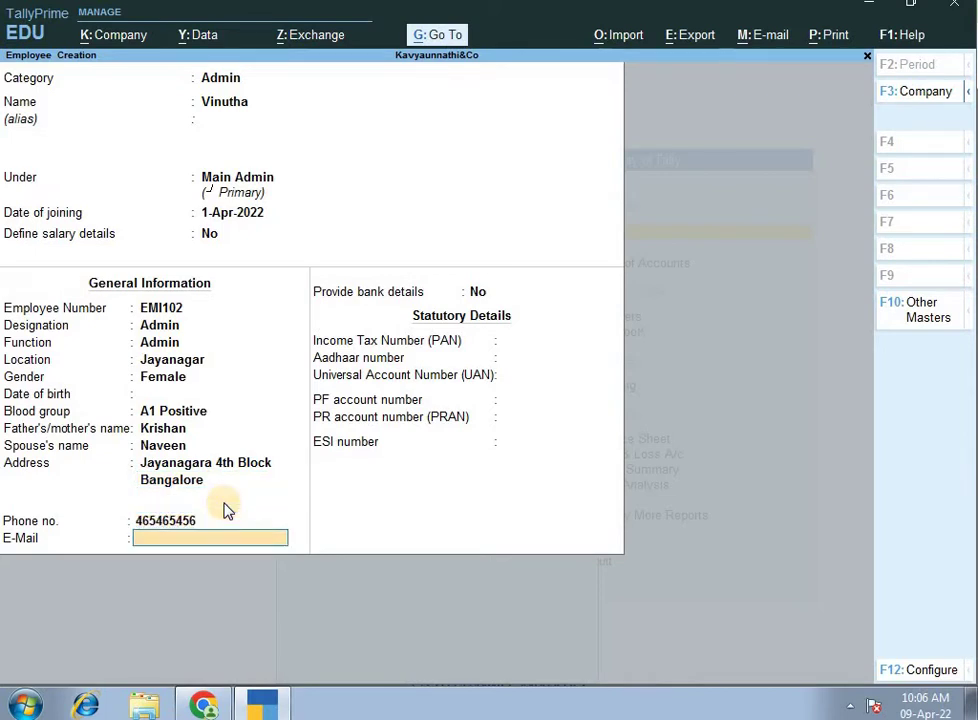
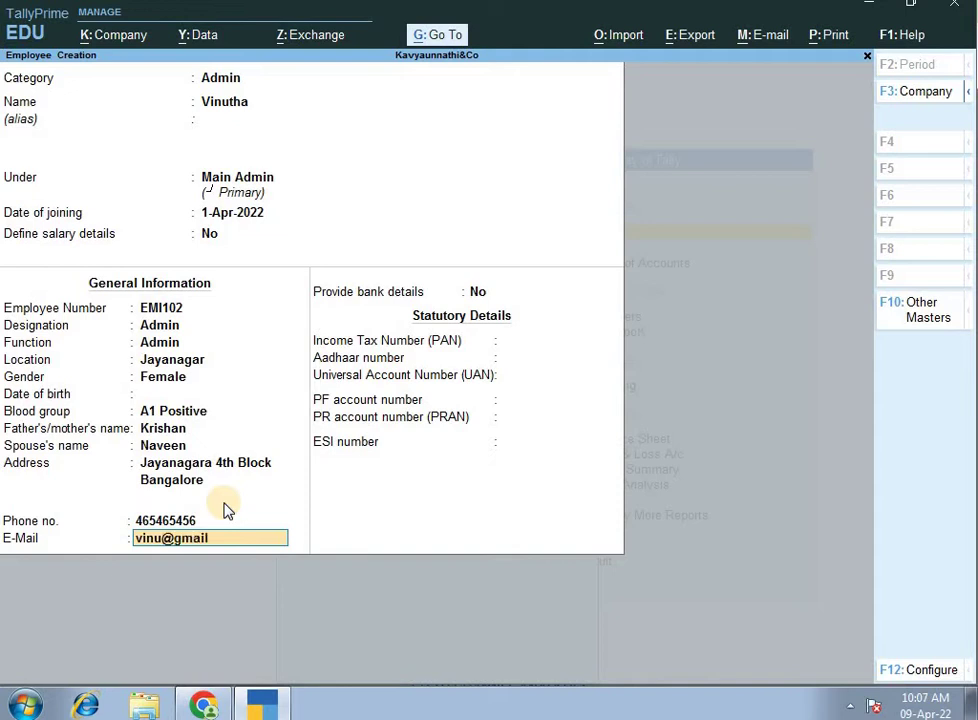
key("Return")
key("Return")
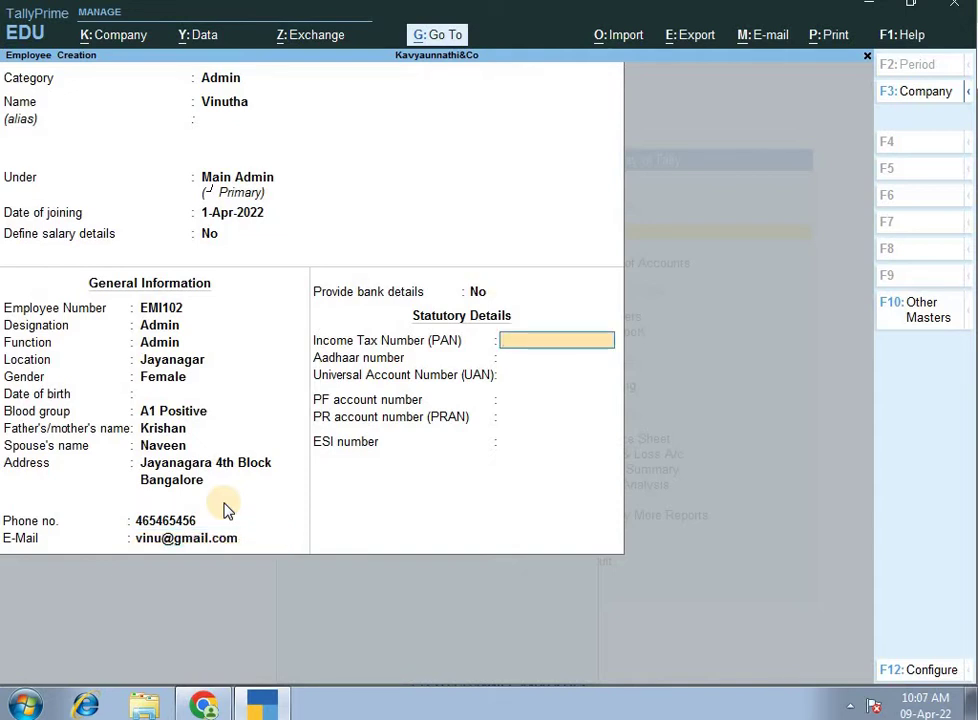
Enter the employee's PAN, leaving Aadhaar, UAN, PF, PRAN and ESI blank, until the save prompt.
type("ASDFG1245A")
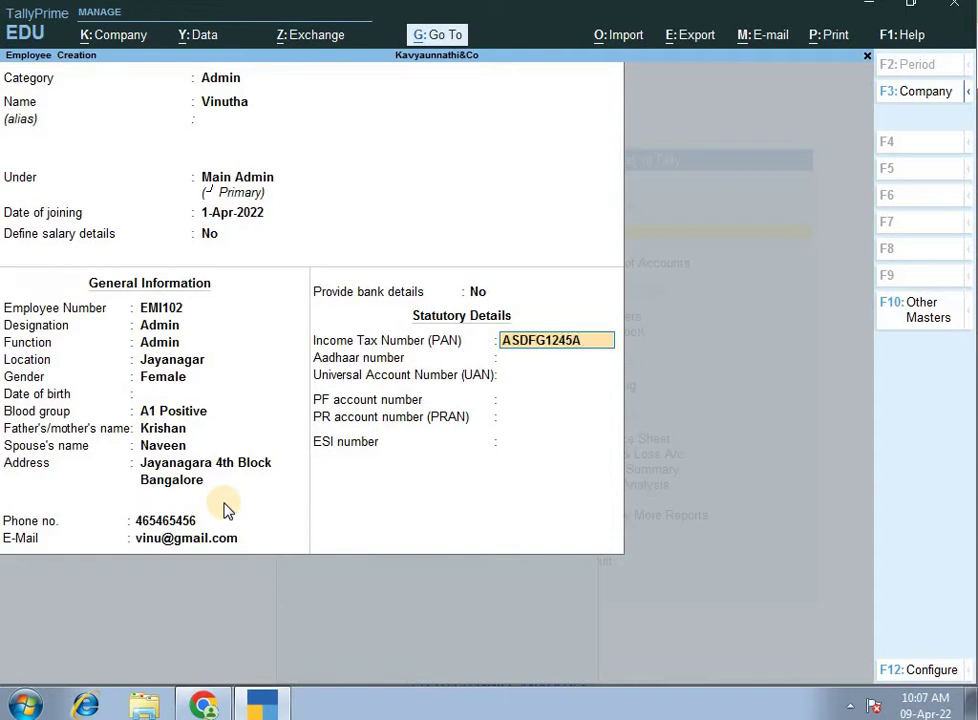
key("Return")
key("Return")
key("Return")
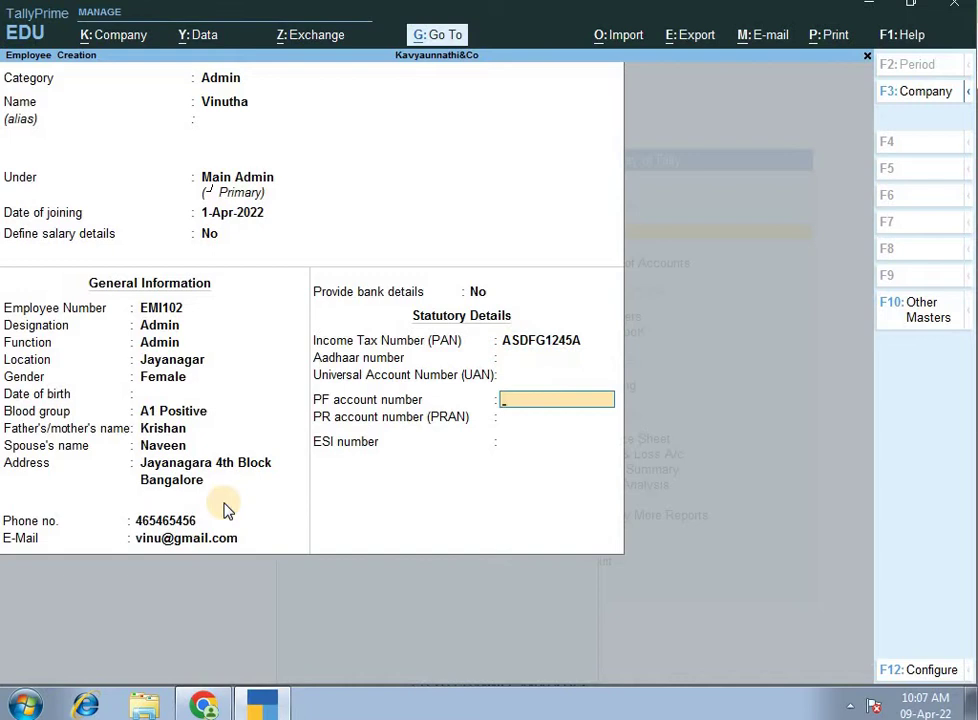
key("Return")
key("Return")
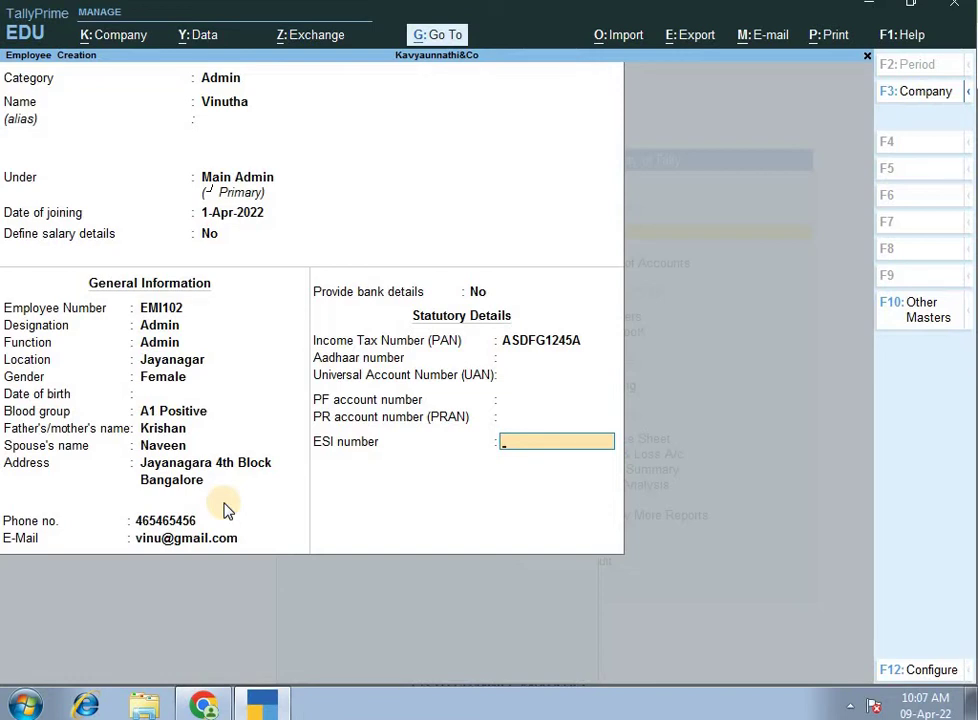
key("Return")
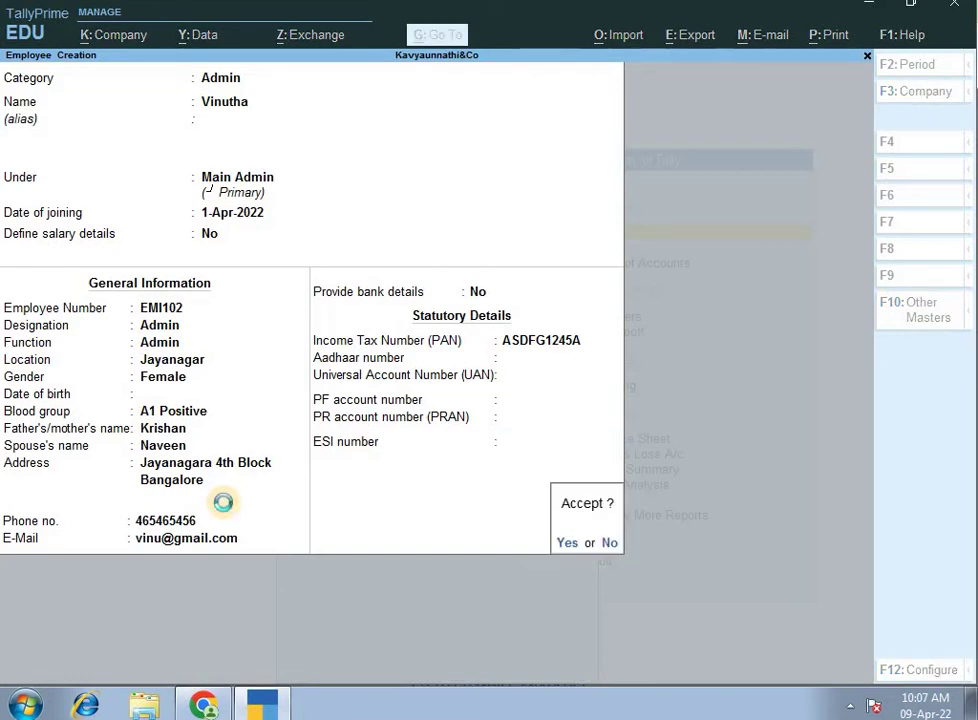
Save the Admin employee and start a new employee under the Manager group.
key("Return")
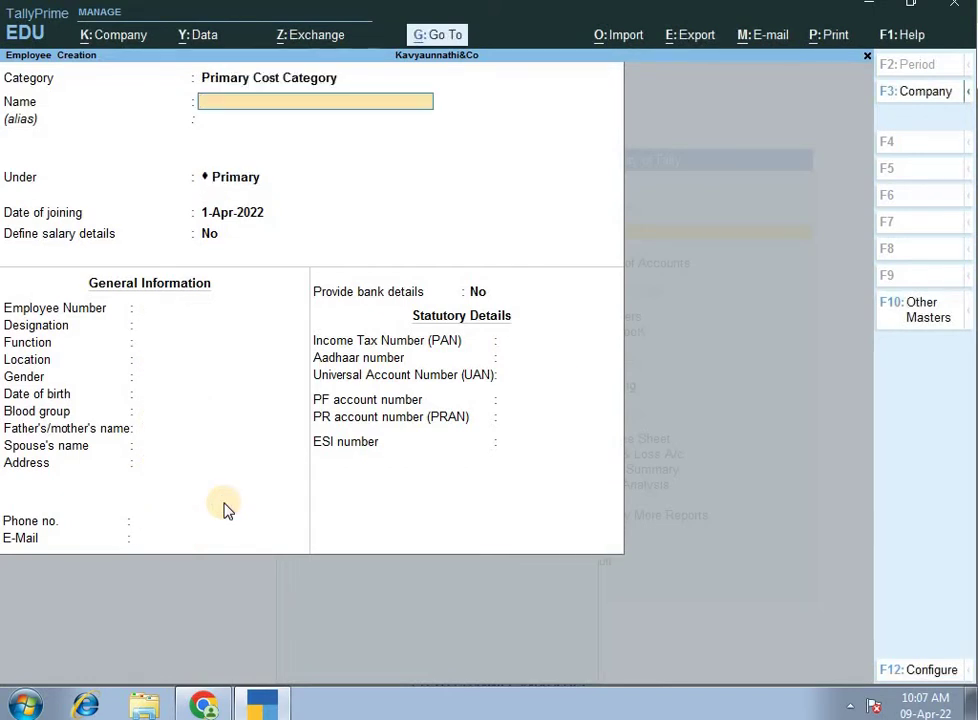
type("Madhu")
key("Return")
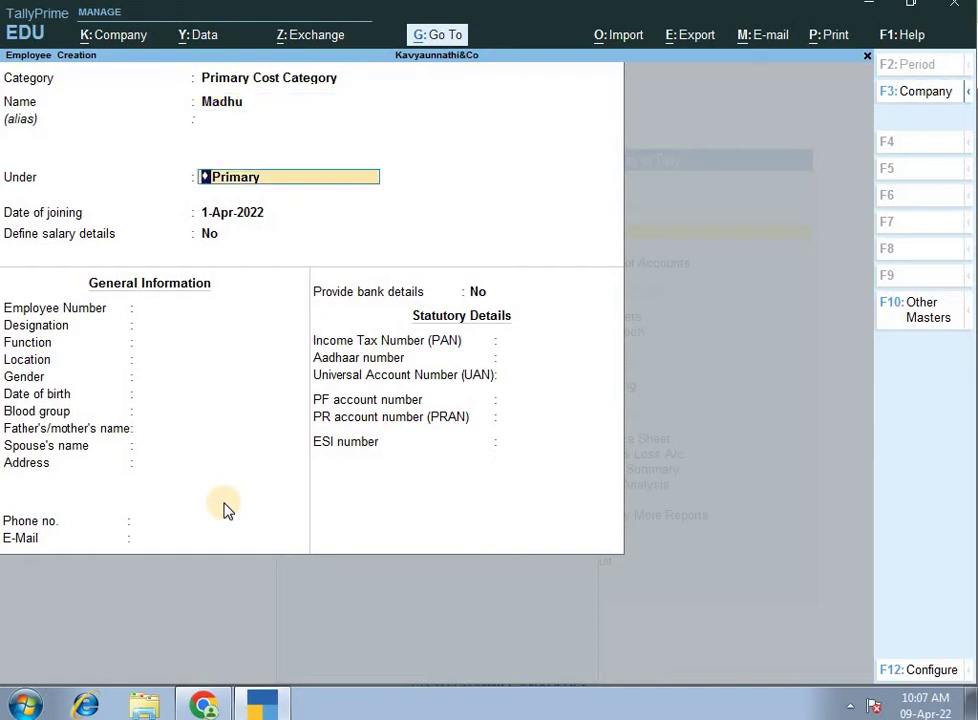
type("M")
key("Return")
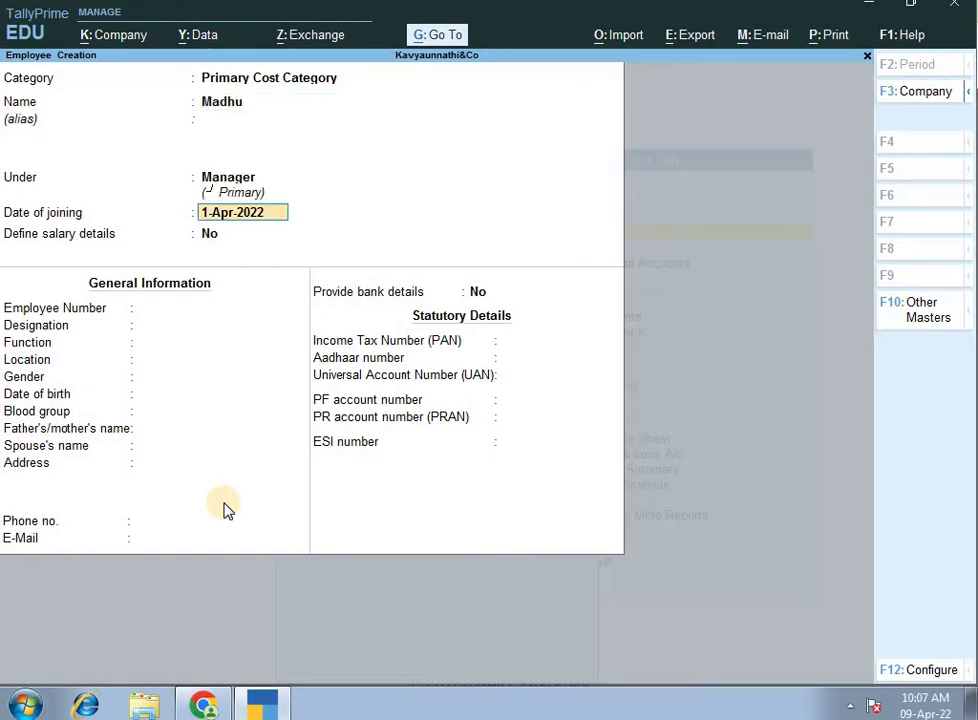
key("Return")
key("Return")
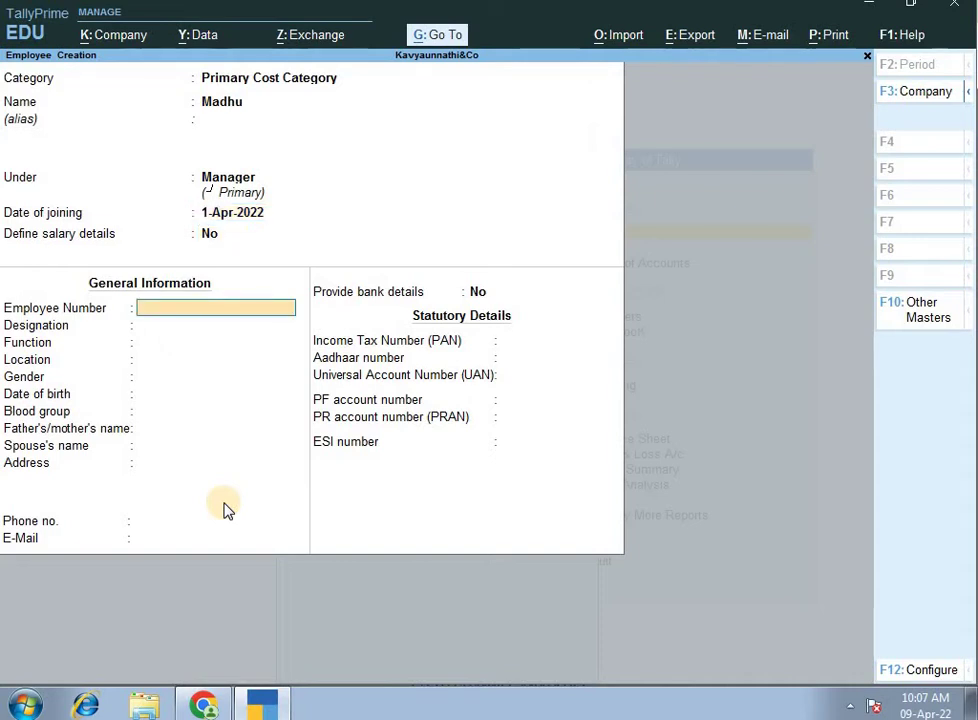
Enter employee number EMI103 with designation Manager and function Manager.
type("EMI")
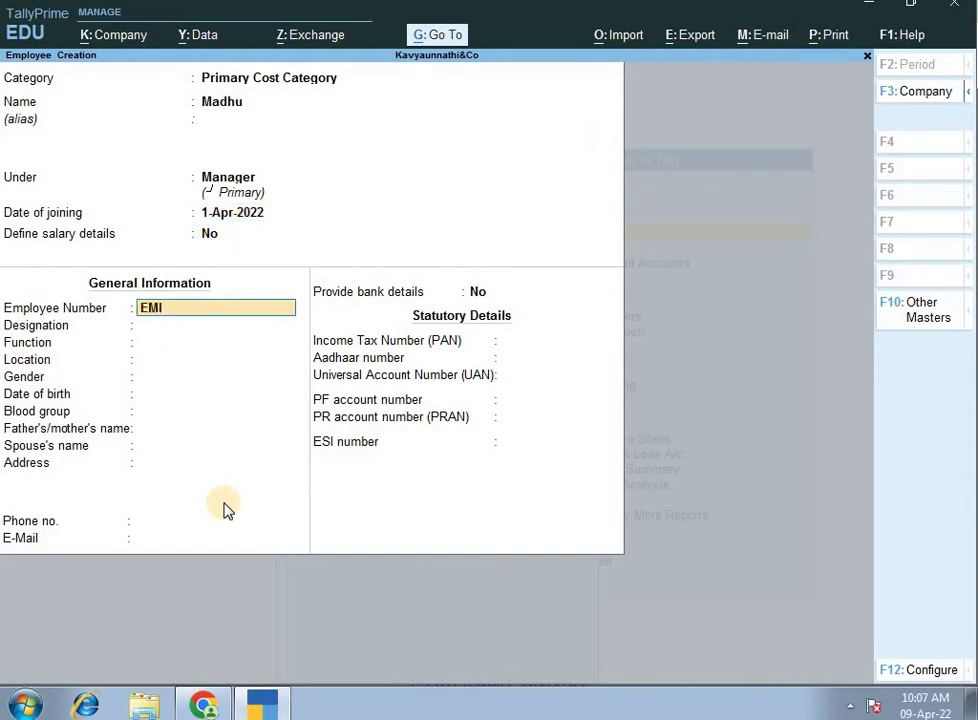
type("103")
key("Return")
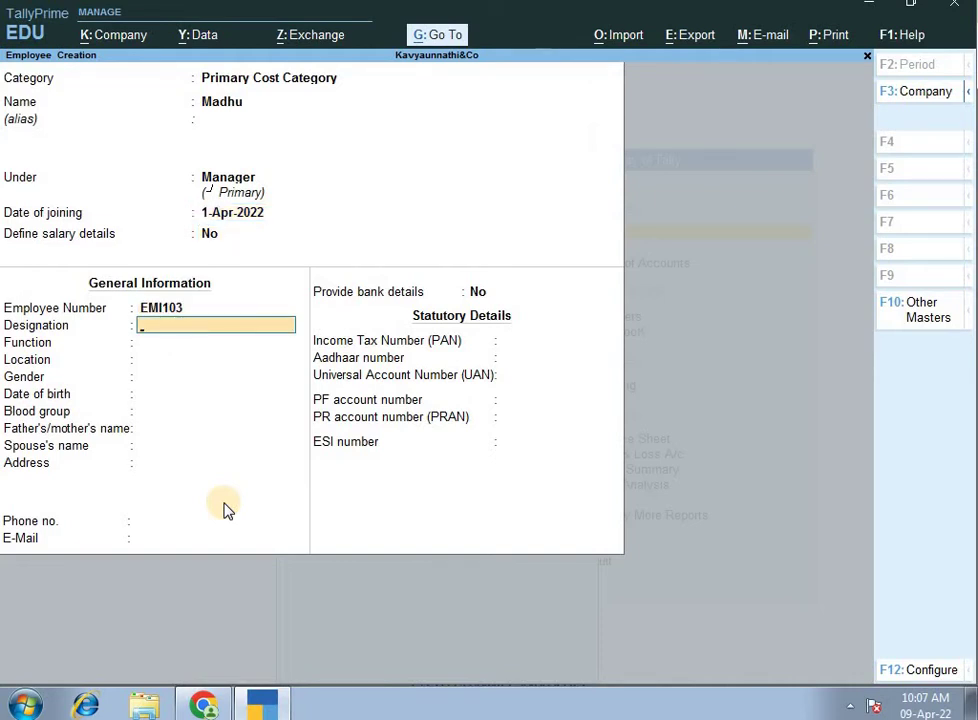
type("Manager")
key("Return")
type("M")
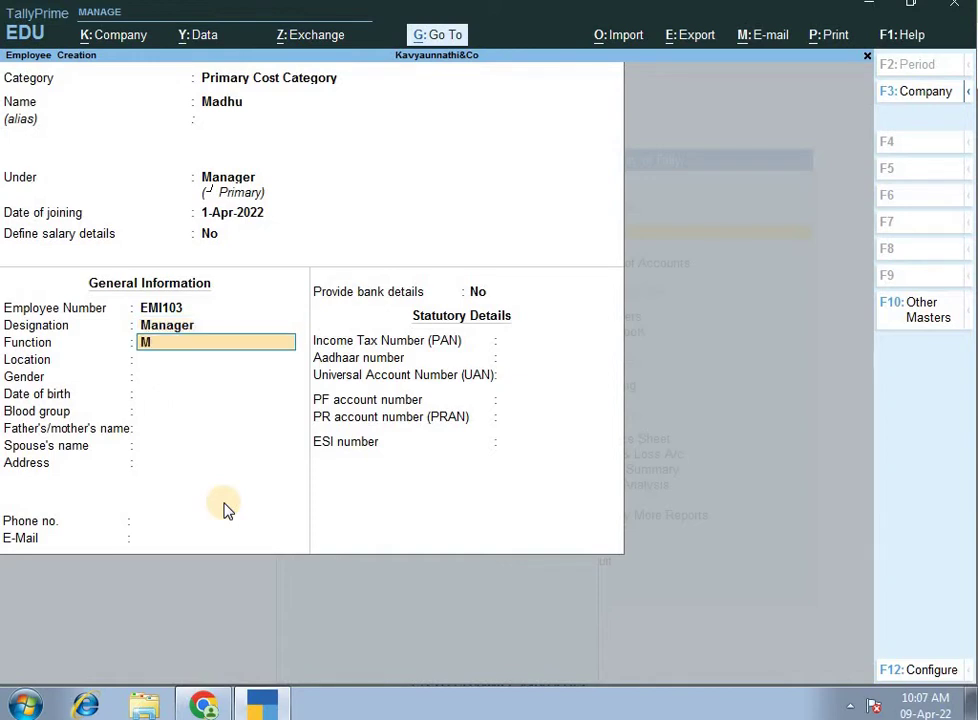
type("angae")
key("BackSpace")
type("er")
key("BackSpace")
key("BackSpace")
key("BackSpace")
key("BackSpace")
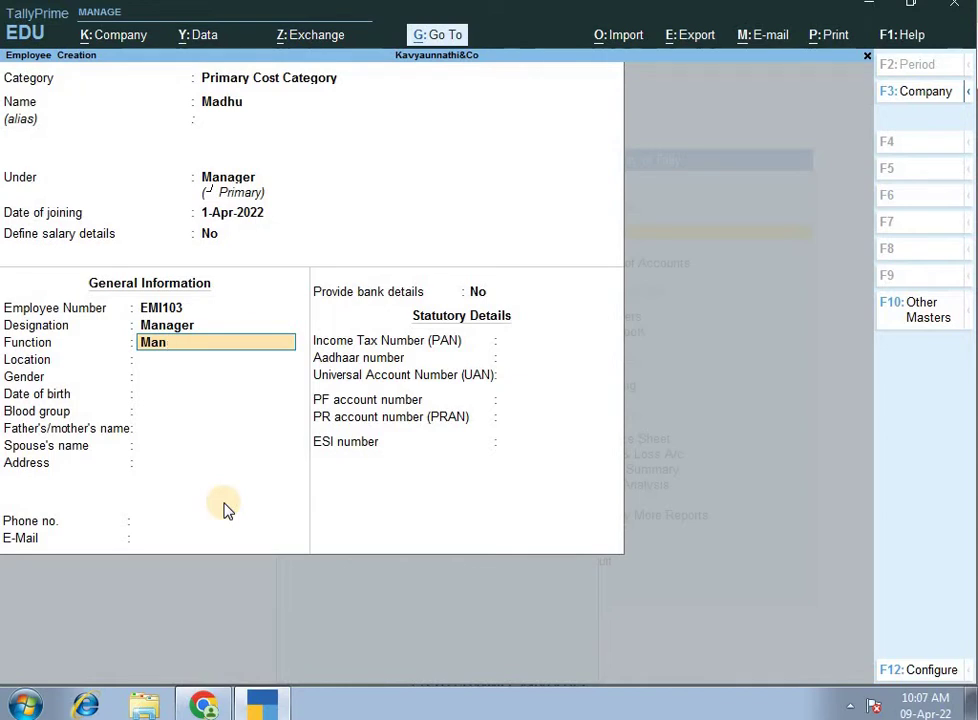
type("ager")
key("Return")
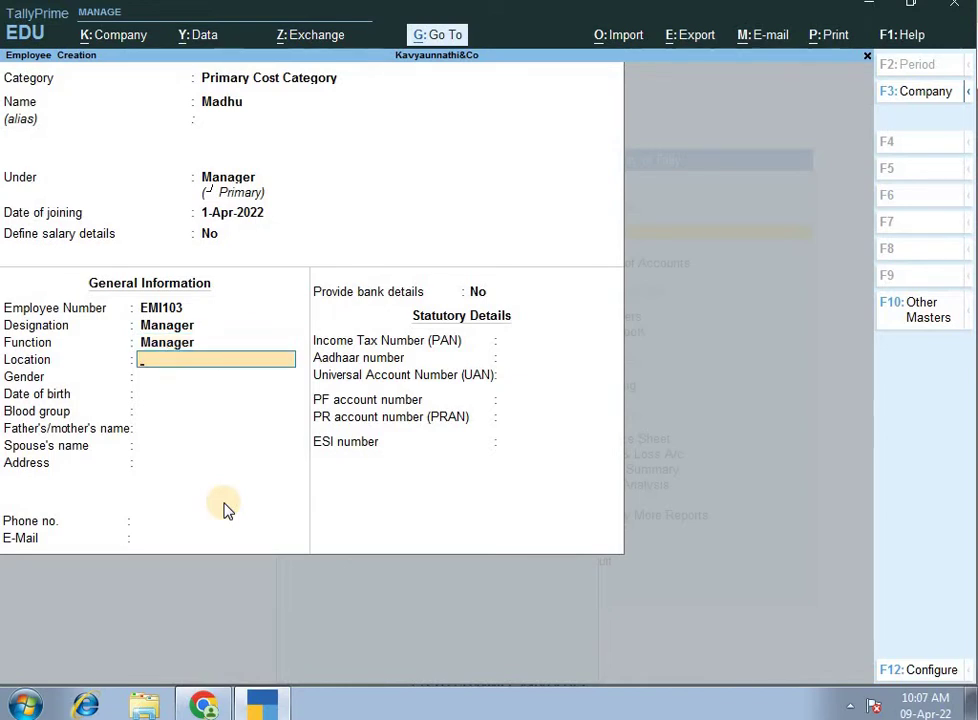
Set location Bangalore, gender Male, and blood group A2B Negative, leaving date of birth blank.
type("Bangalore")
key("Return")
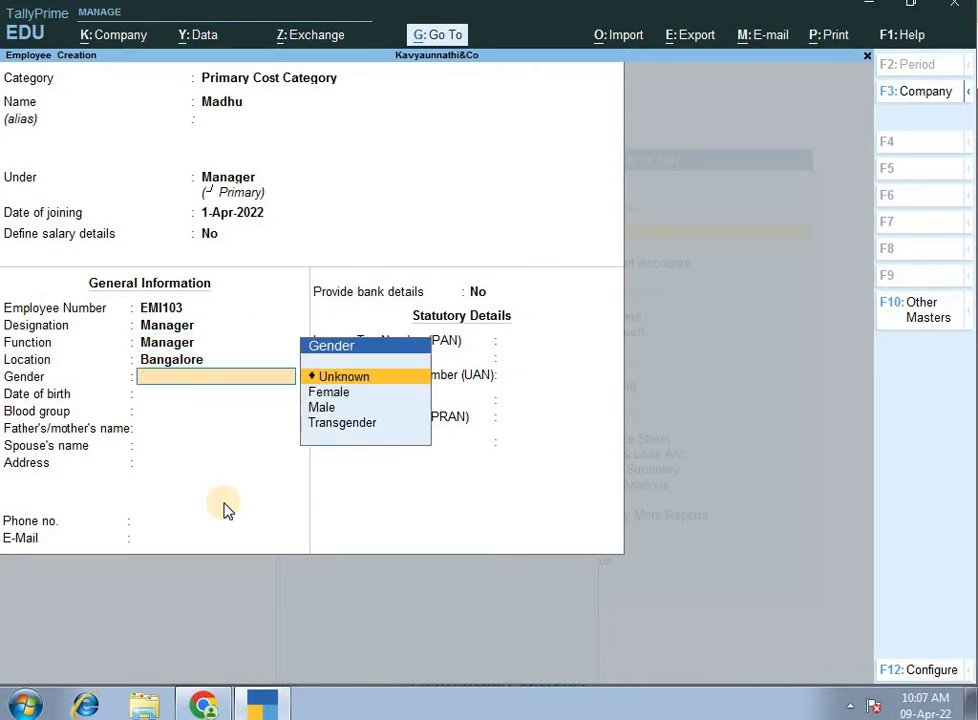
key("Down")
key("Down")
key("Return")
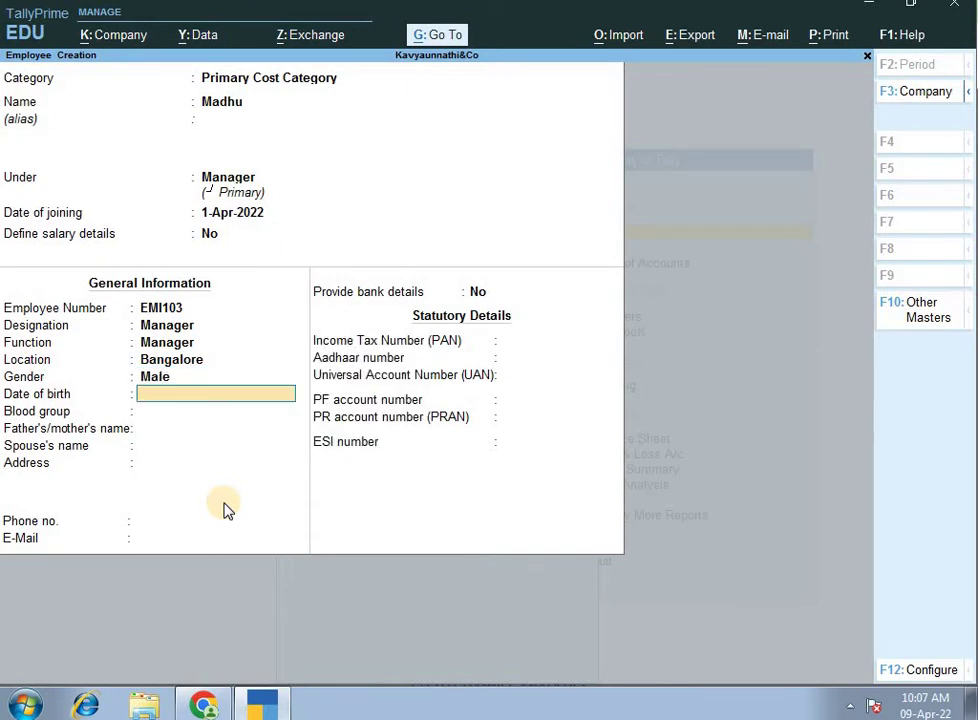
key("Return")
key("Down")
key("Down")
key("Down")
key("Down")
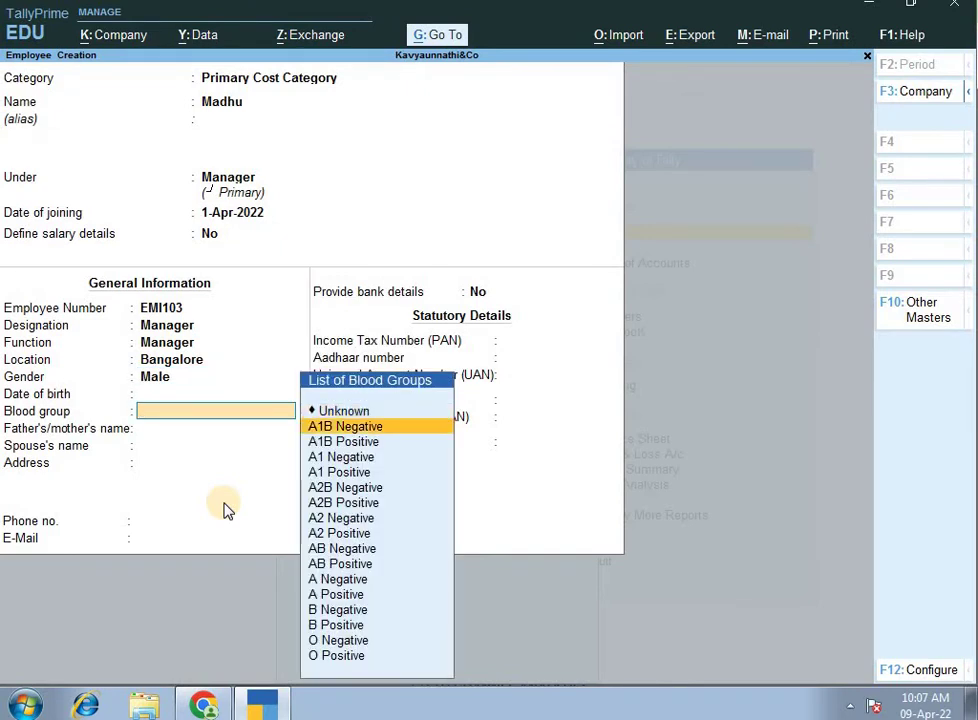
key("Down")
key("Return")
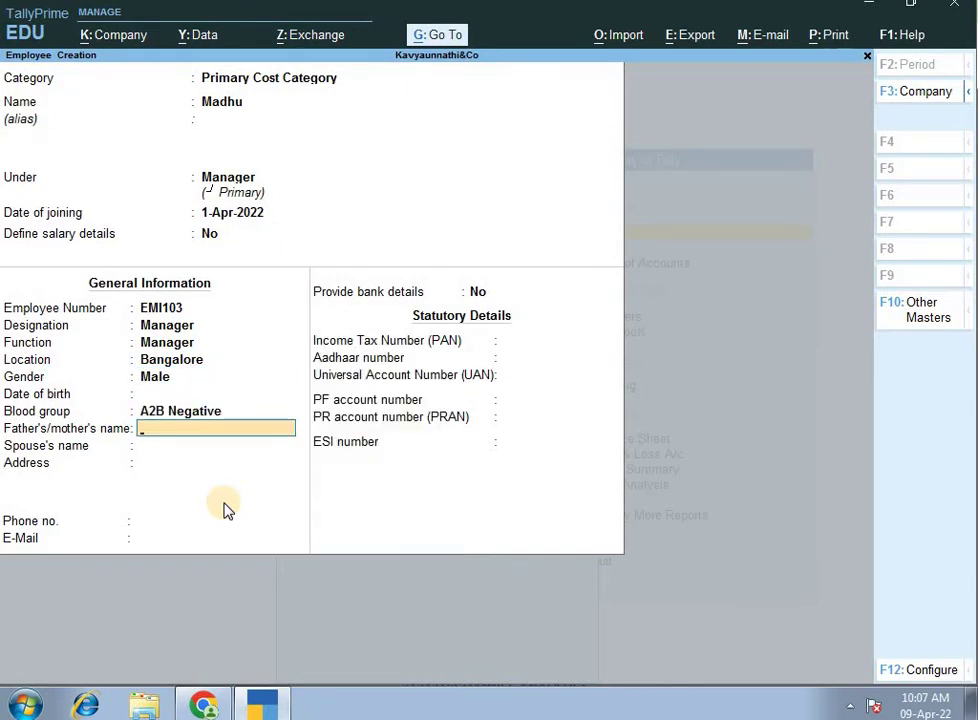
Enter parent's and spouse's names, address Bangalore and phone, skipping remaining fields to the save prompt.
type("Ramehs")
key("Return")
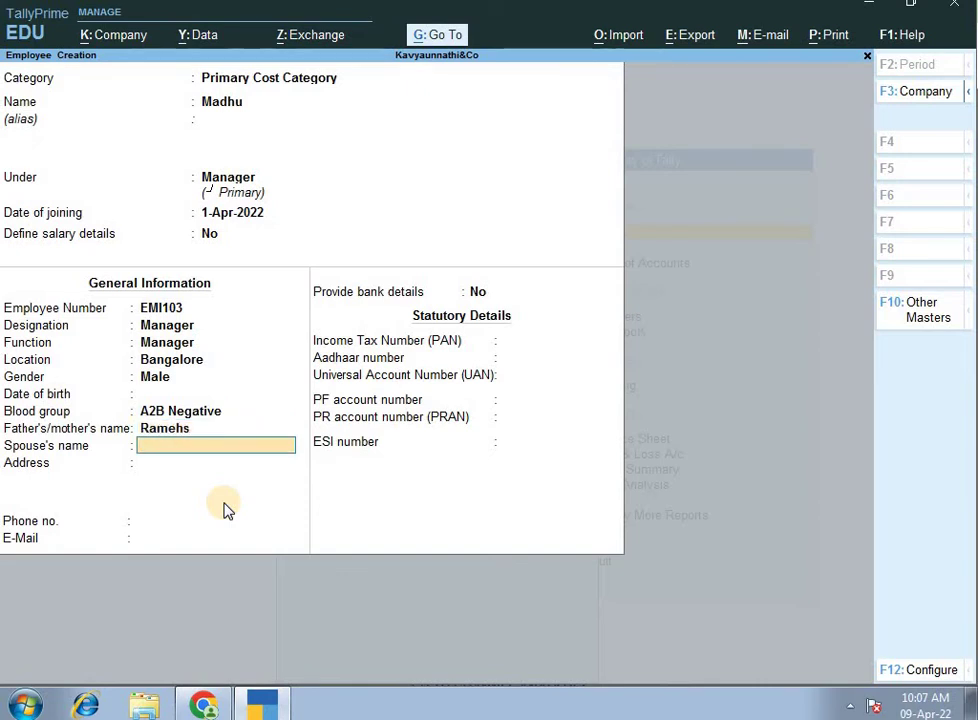
type("Kala")
key("Return")
type("Bangalore")
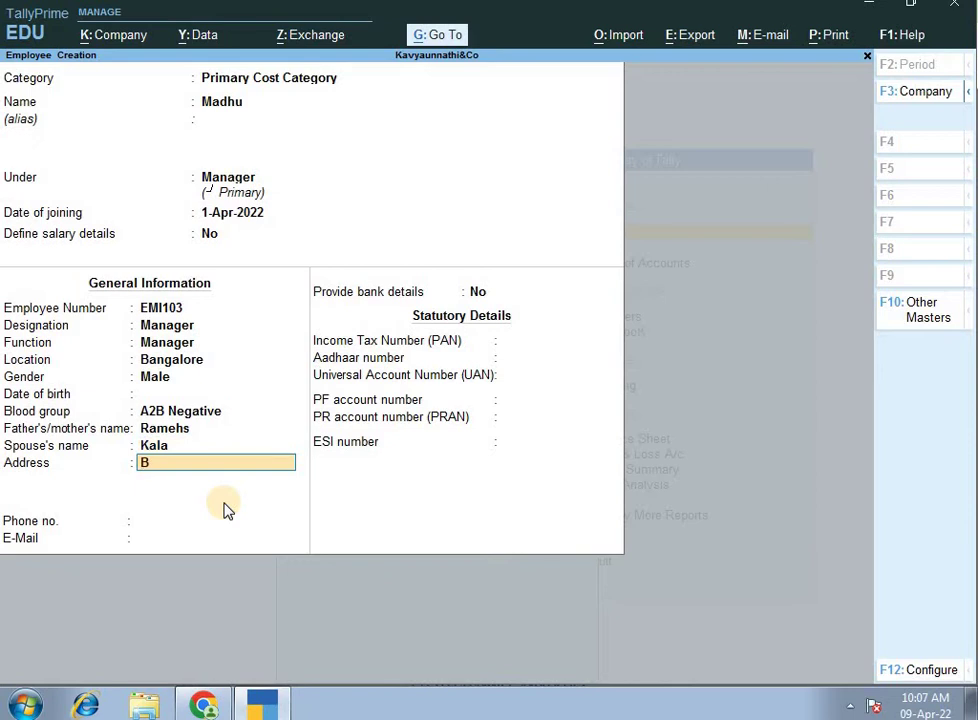
key("Return")
key("Return")
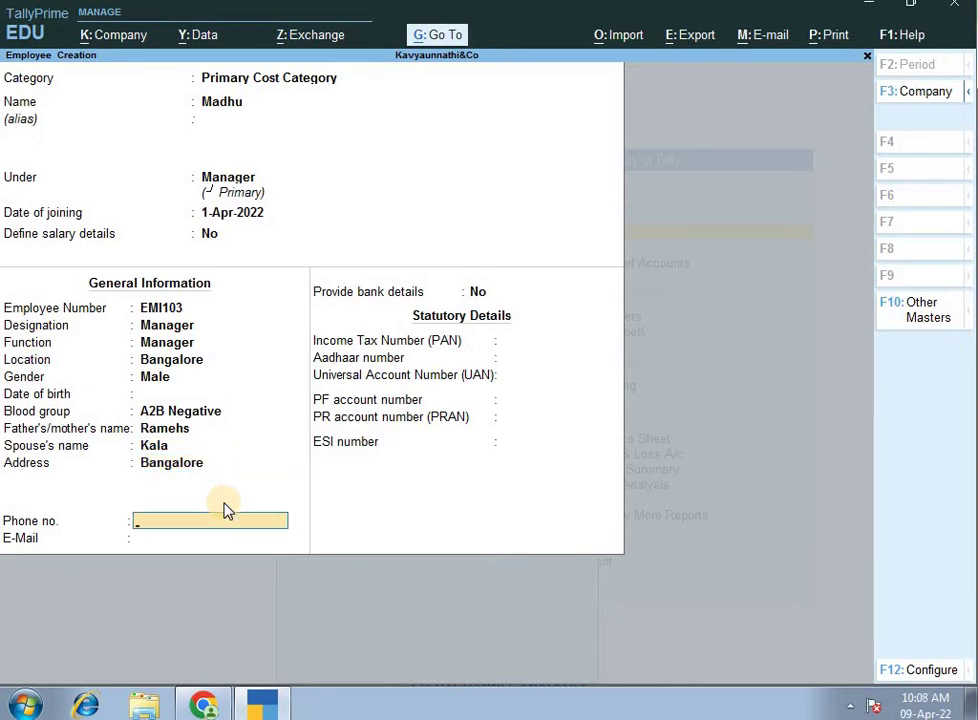
type("465454")
key("Return")
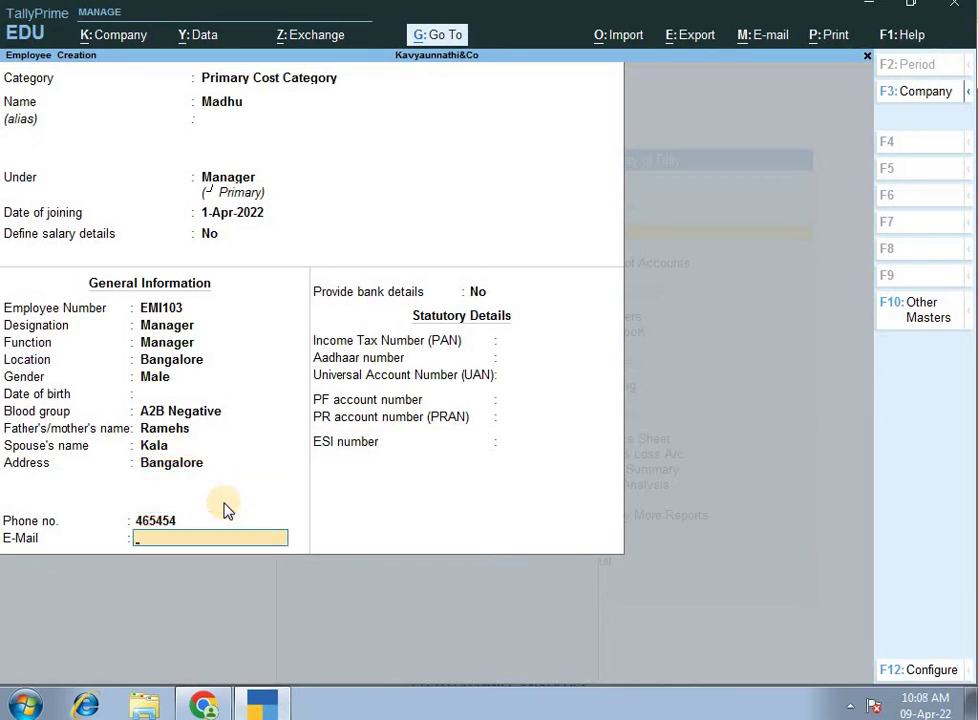
key("Return")
key("Return")
key("Return")
key("Return")
key("Return")
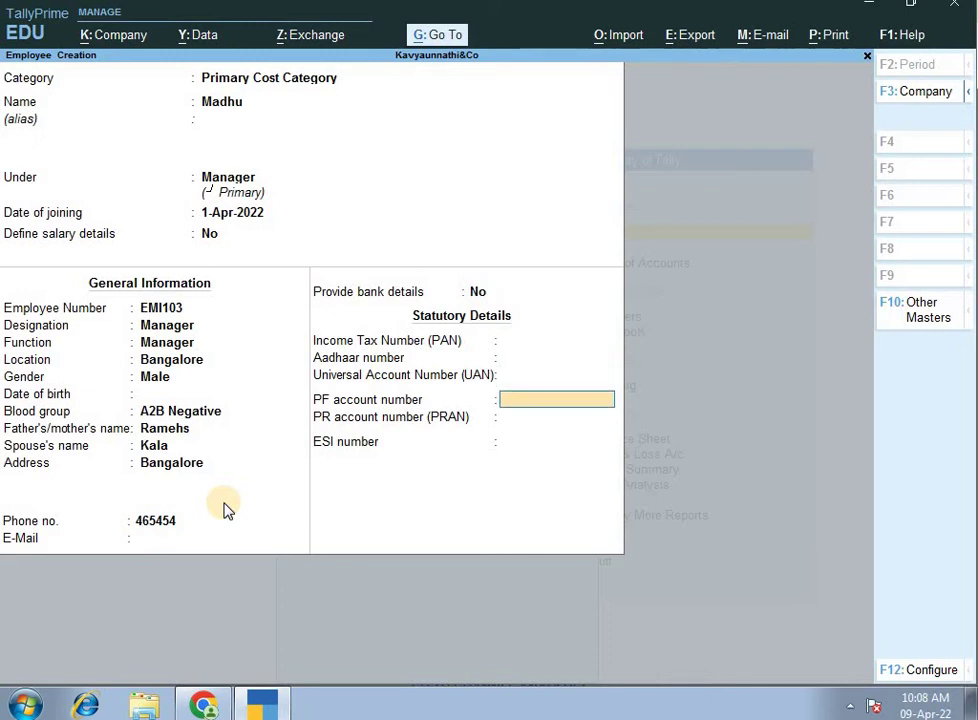
key("Return")
key("Return")
key("Return")
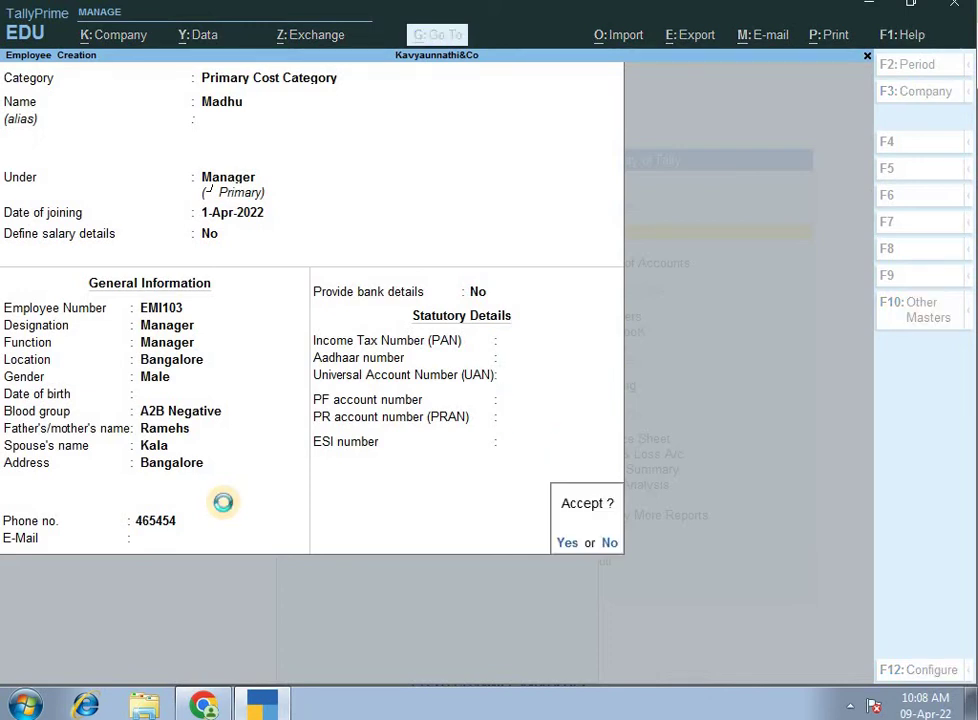
key("Return")
Create and save a new employee under the Hr group with the default joining date.
type("Kiran")
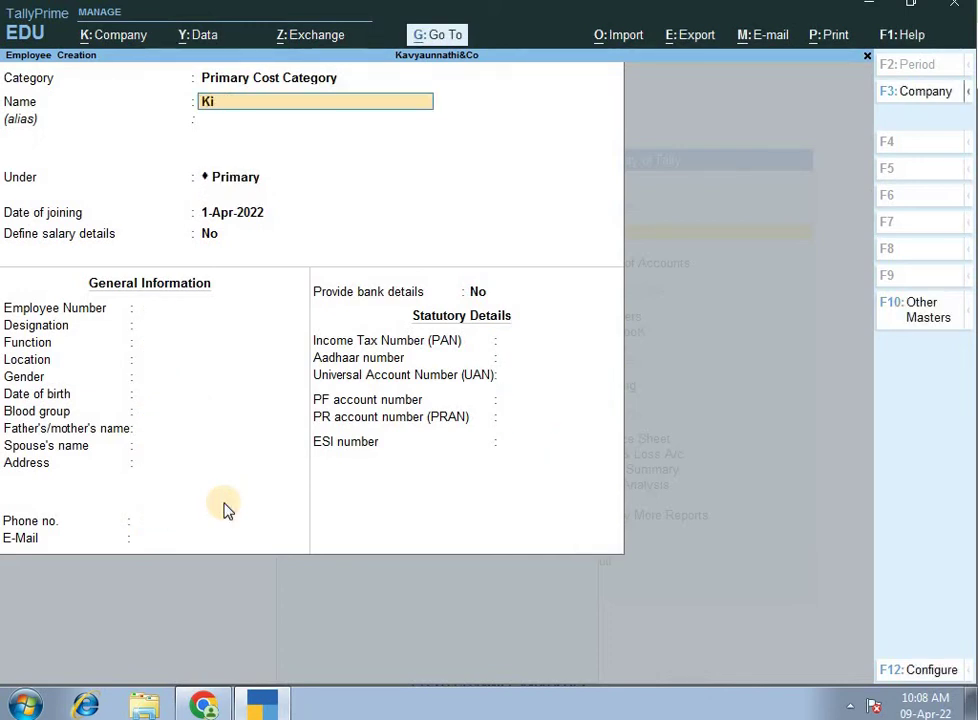
key("Return")
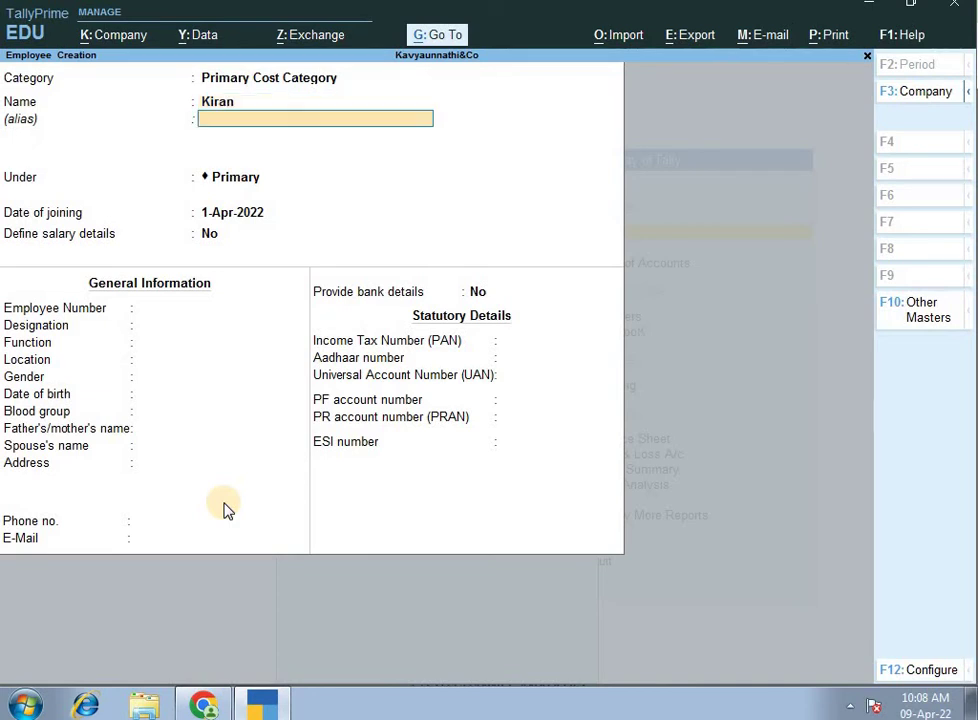
key("Return")
type("h")
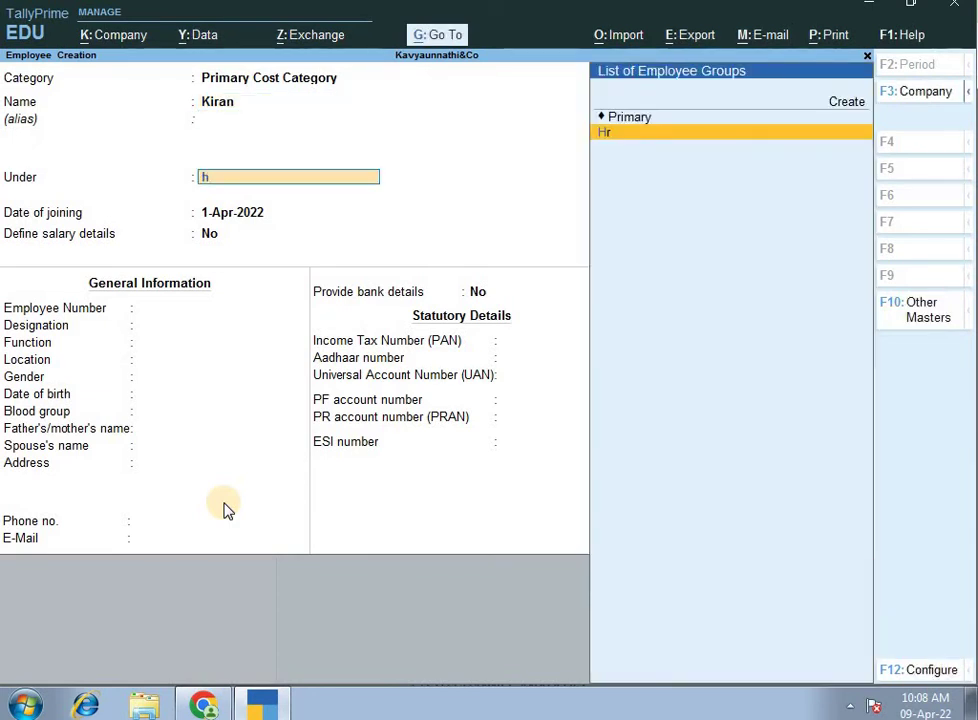
key("Return")
key("Return")
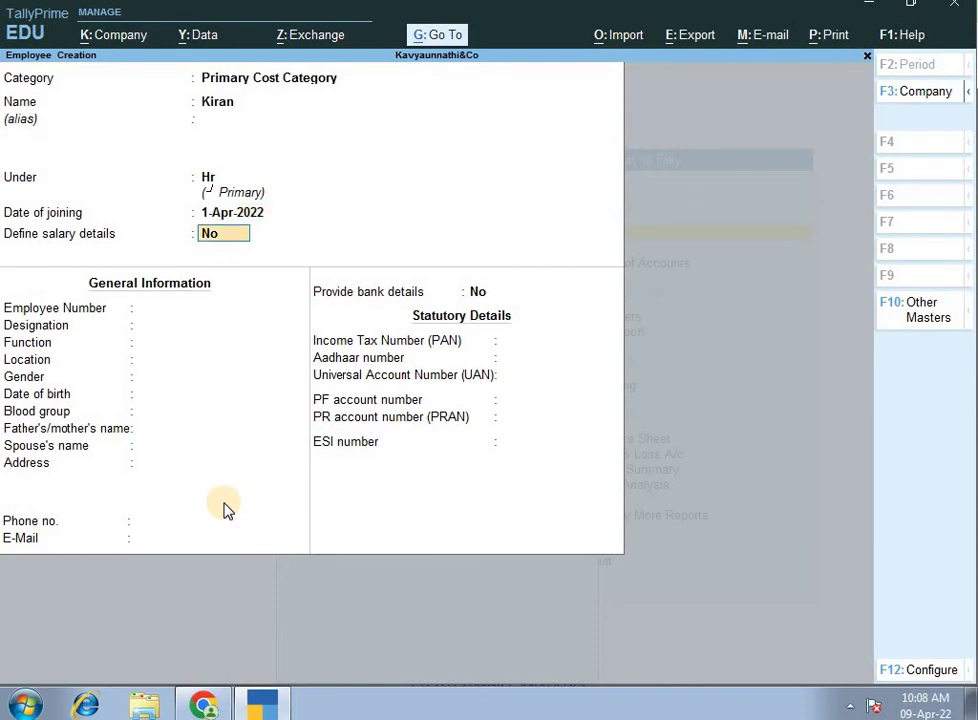
key("Return")
key("Return")
key("Return")
key("Return")
key("Return")
key("Return")
key("Return")
key("Return")
key("Return")
key("Return")
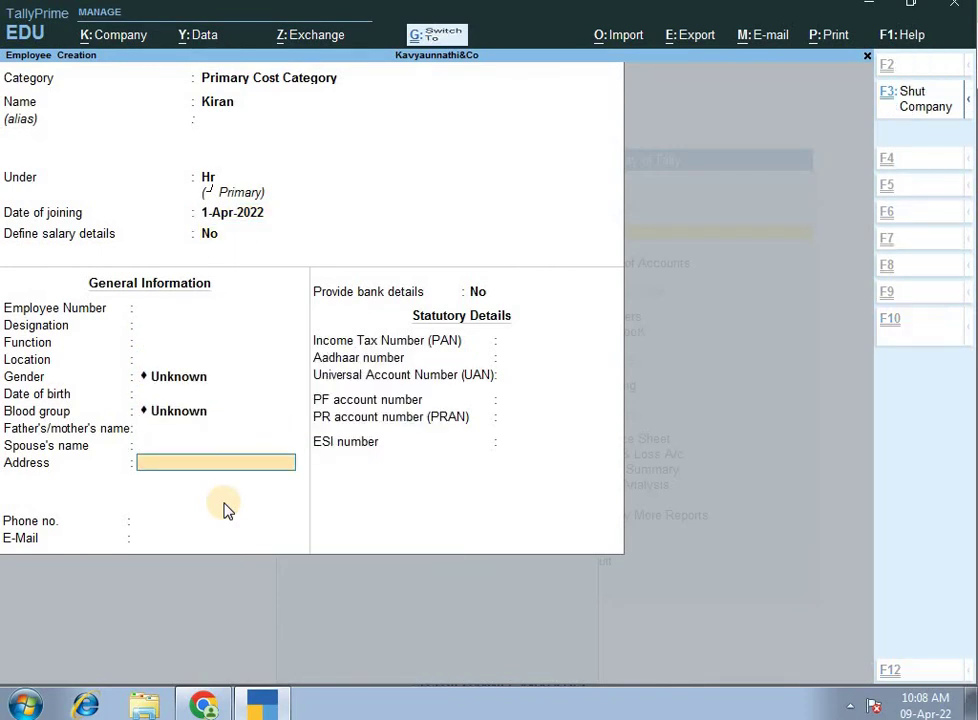
key("ctrl+a")
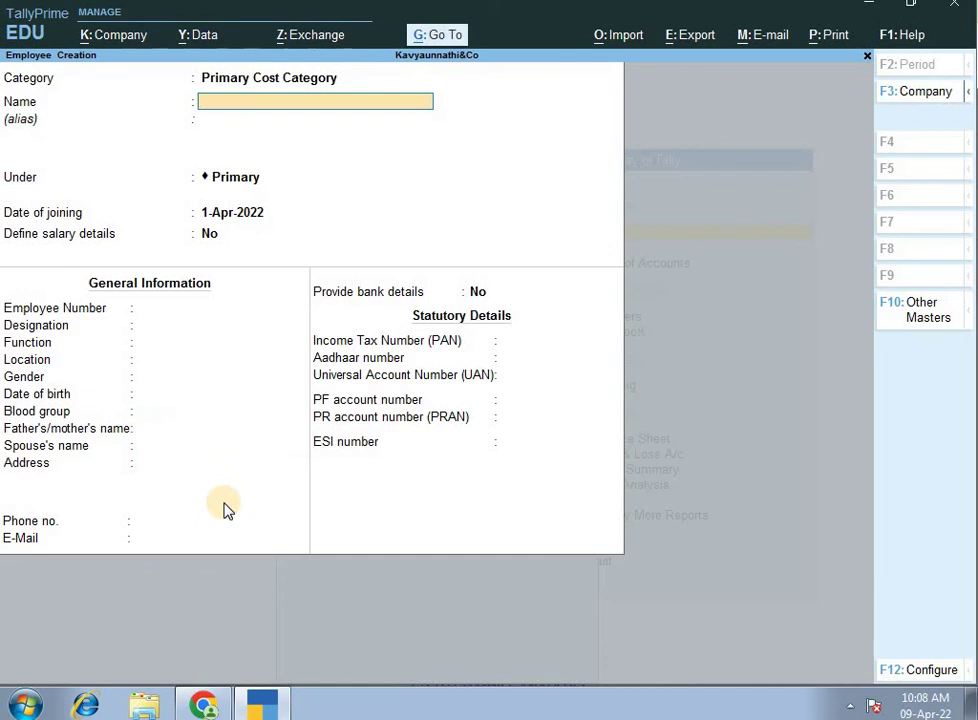
Create and save another employee under the Accountant group, then quit employee creation.
type("Prema")
key("Return")
type("A")
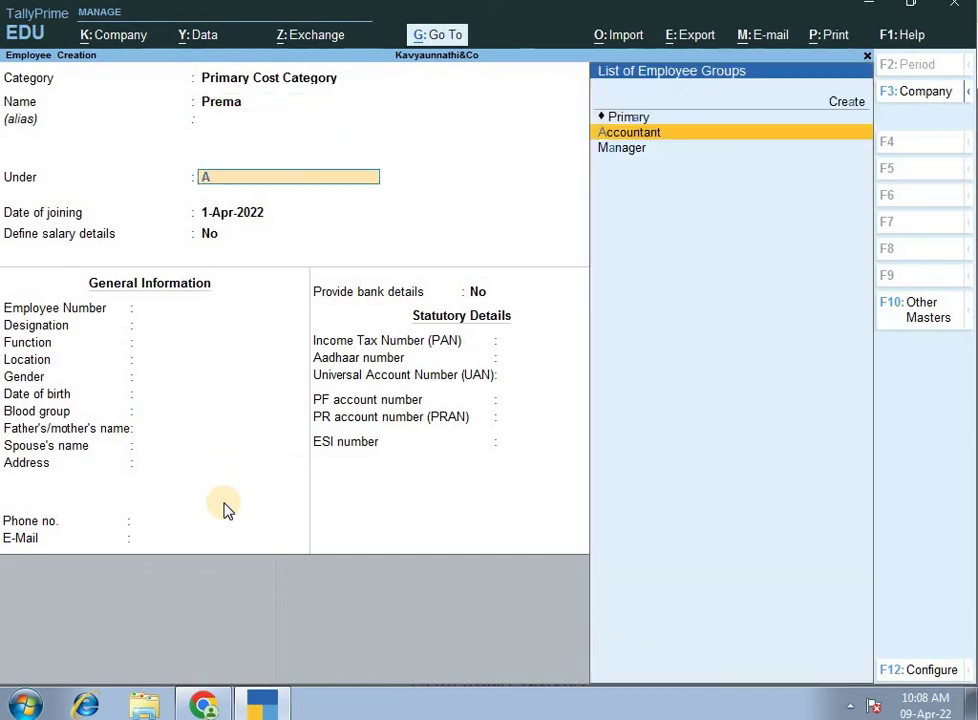
key("Return")
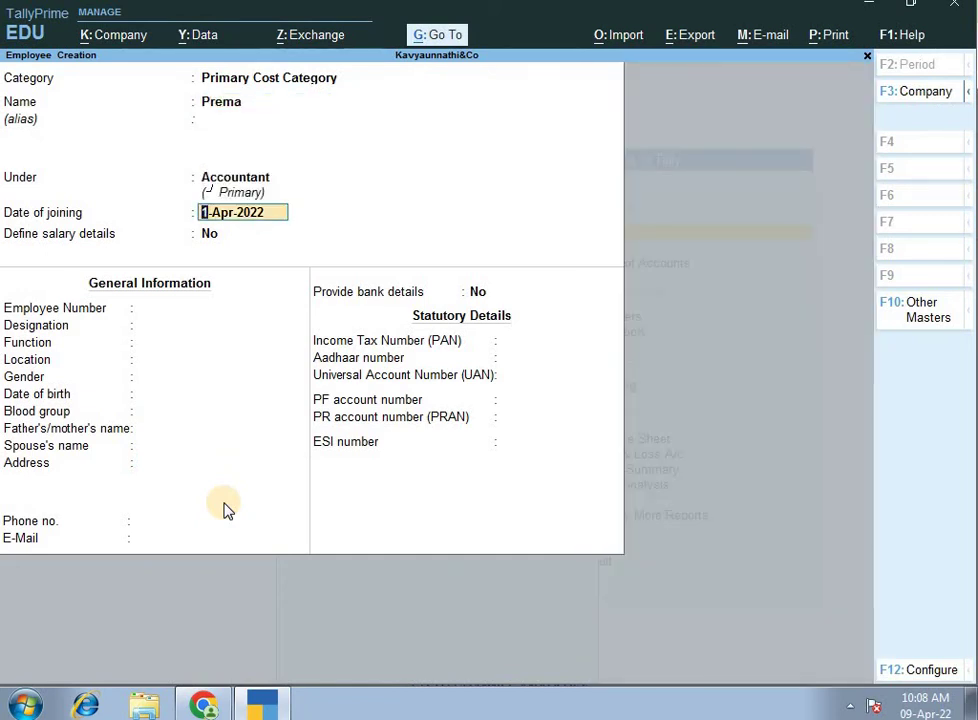
key("Return")
key("ctrl+a")
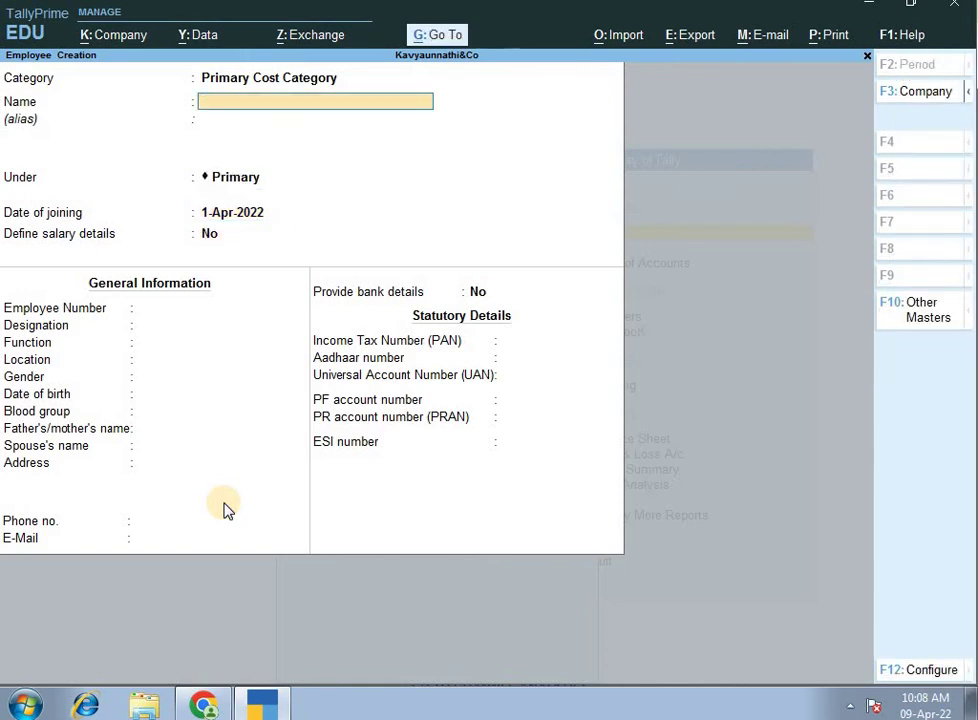
key("Escape")
key("y")
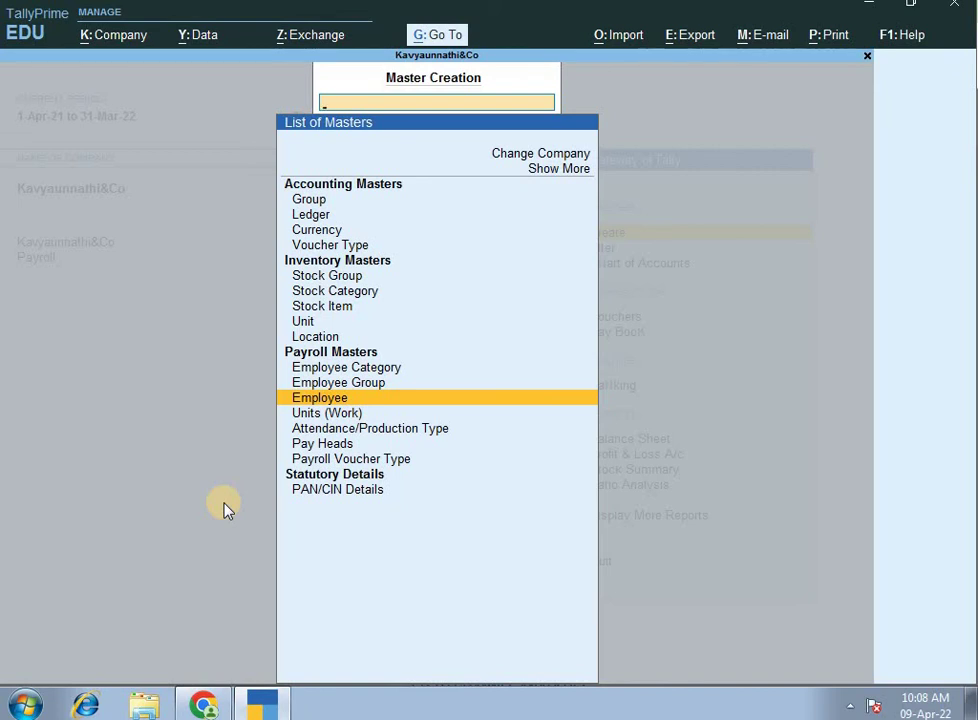
Close the List of Masters to return to the Gateway of Tally.
key("Escape")
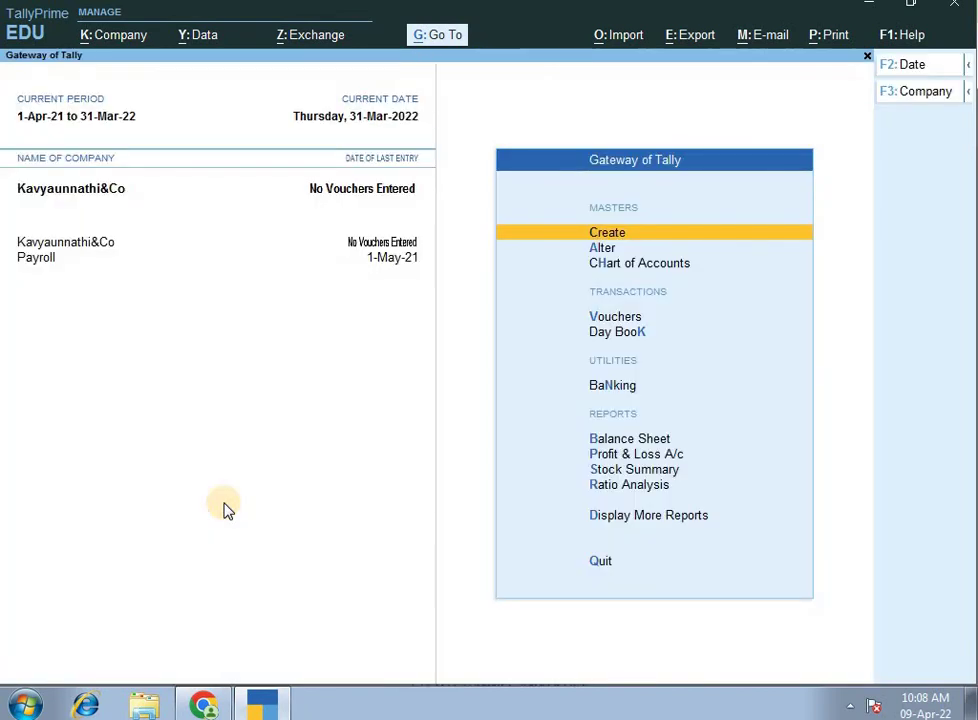